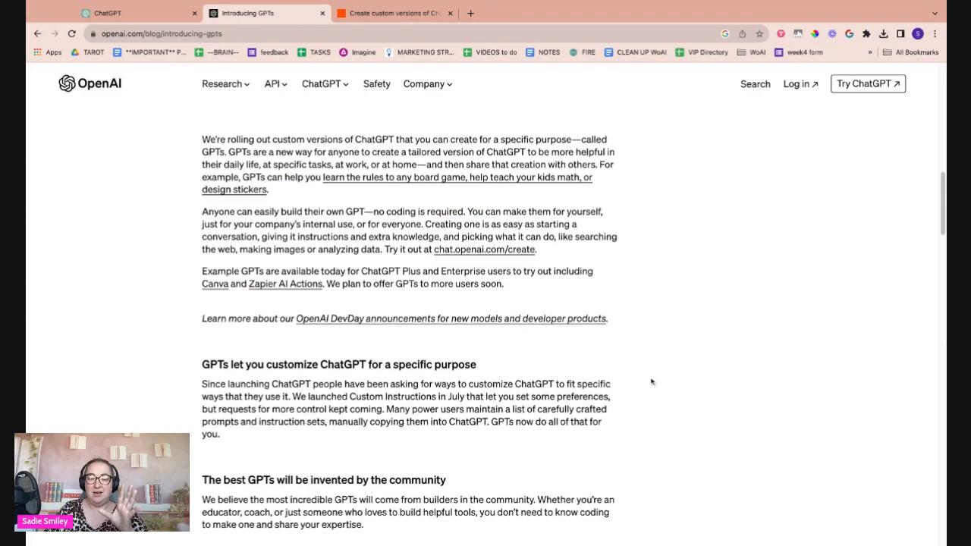
Read through the Introducing GPTs article, covering custom GPTs, the GPT Store and the privacy and safety sections.
{"action": "scroll", "coordinate": [652, 381], "scroll_direction": "down", "scroll_amount": 5}
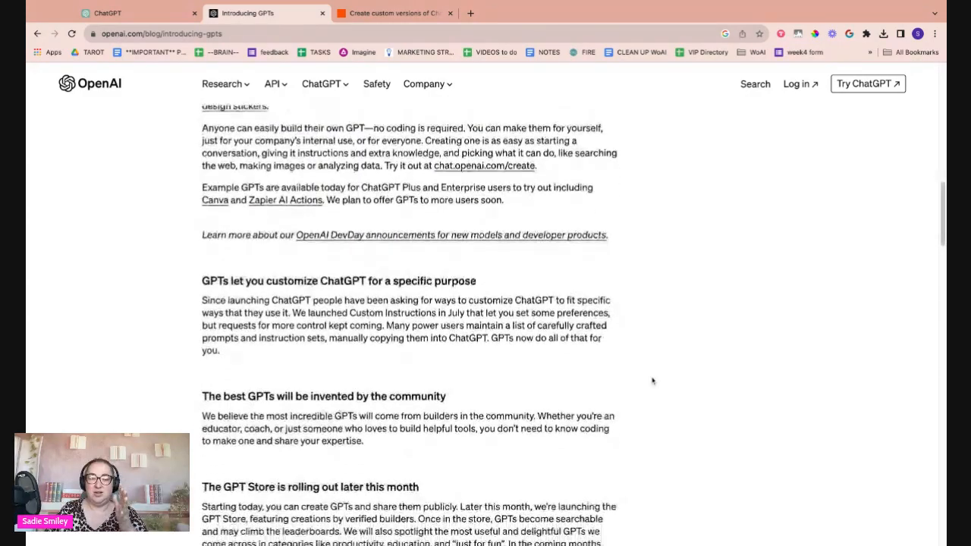
{"action": "scroll", "coordinate": [573, 325], "scroll_direction": "down", "scroll_amount": 5}
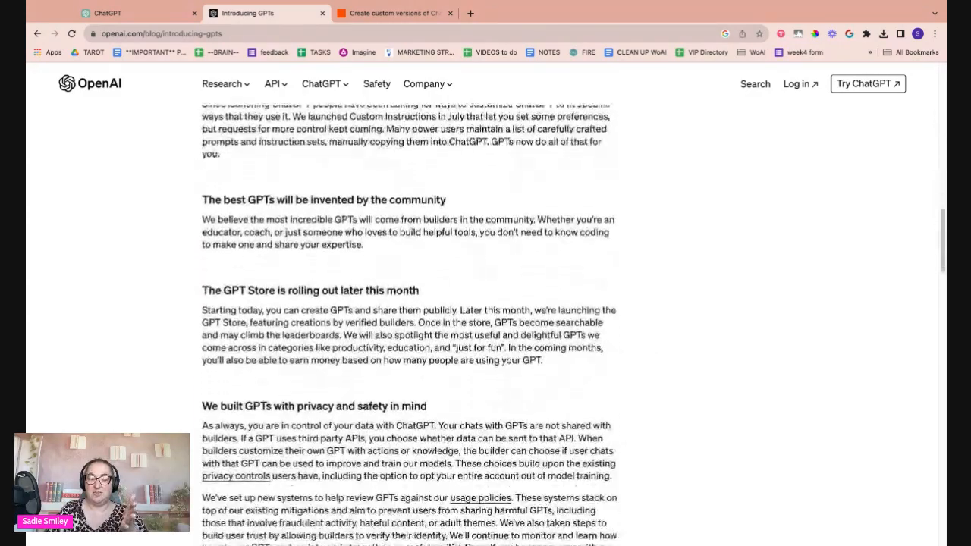
{"action": "scroll", "coordinate": [620, 390], "scroll_direction": "down", "scroll_amount": 4}
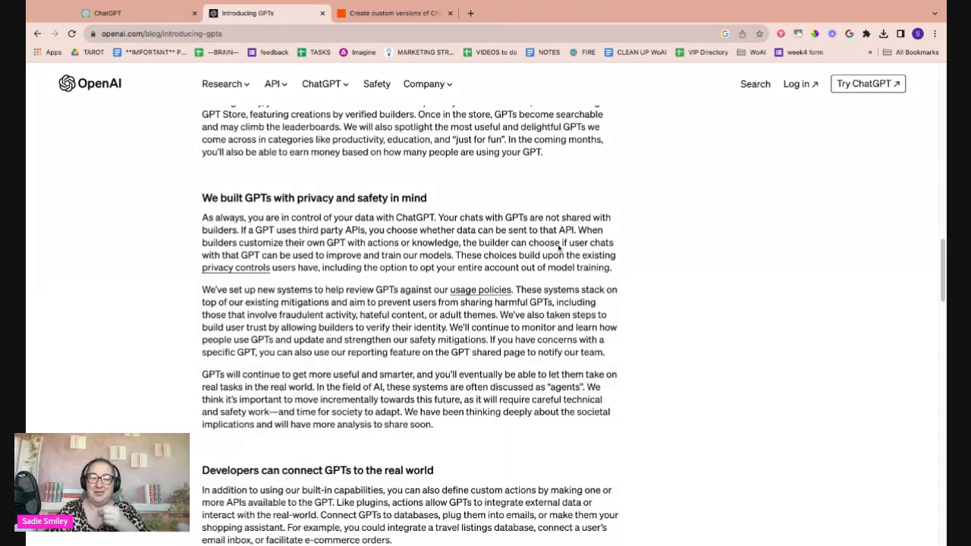
{"action": "scroll", "coordinate": [511, 324], "scroll_direction": "up", "scroll_amount": 3}
{"action": "scroll", "coordinate": [510, 325], "scroll_direction": "up", "scroll_amount": 1}
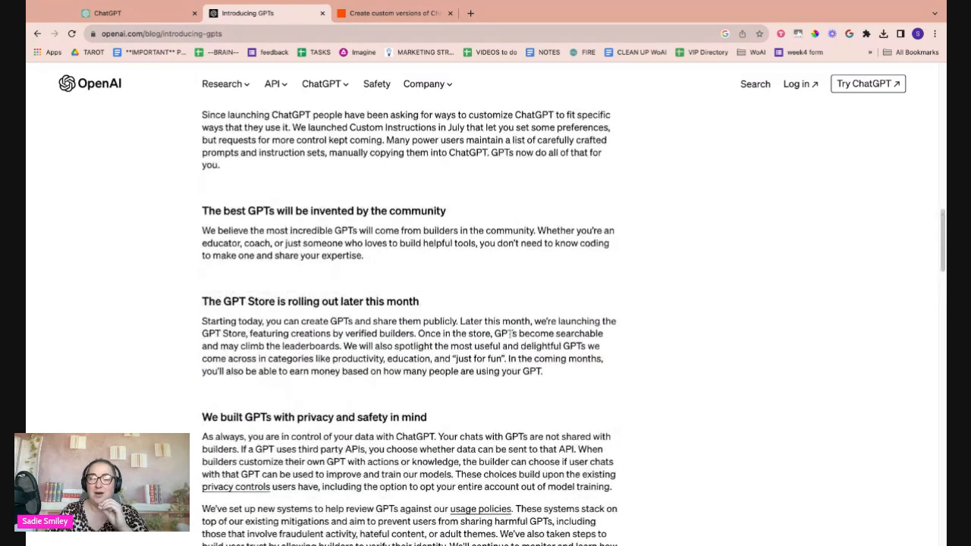
{"action": "scroll", "coordinate": [506, 347], "scroll_direction": "up", "scroll_amount": 5}
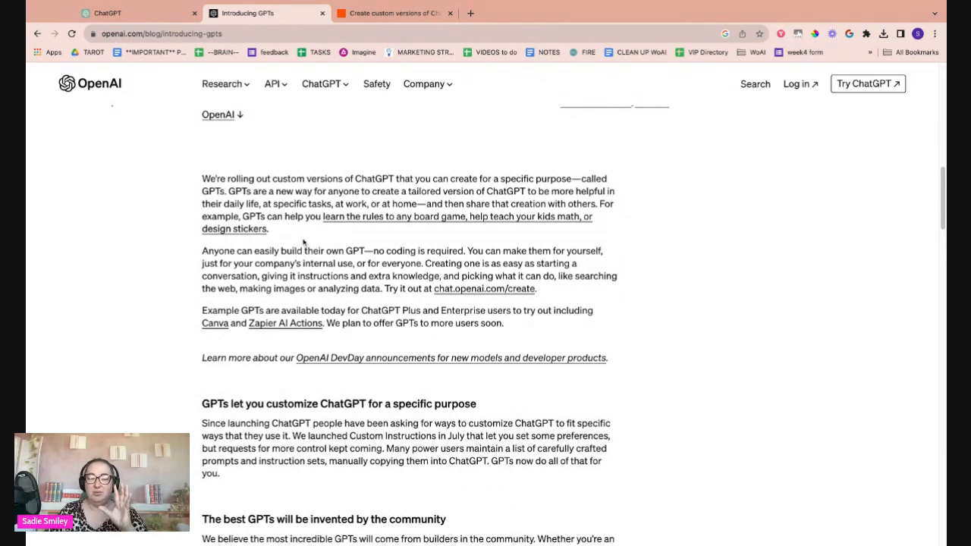
Switch to ChatGPT and start creating a new GPT from the My GPTs list.
{"action": "left_click", "coordinate": [154, 17]}
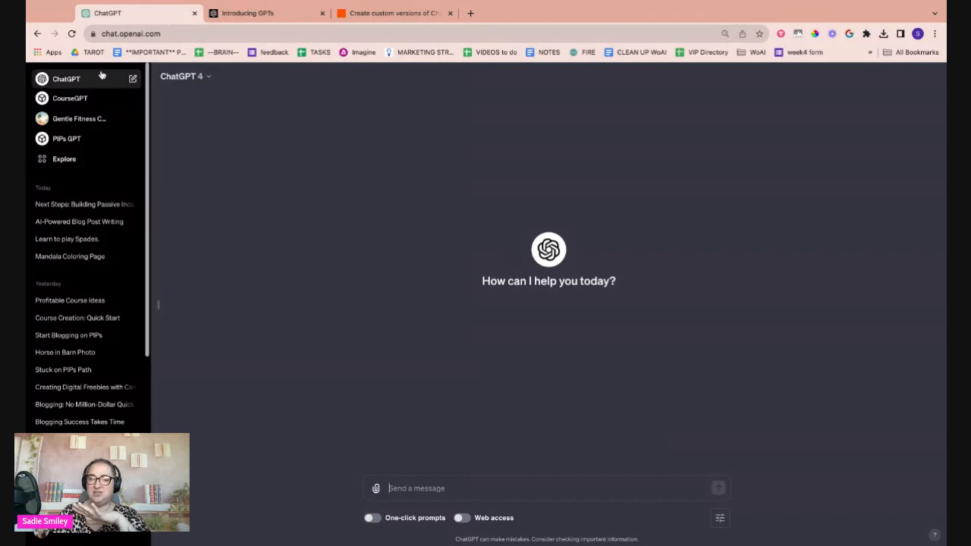
{"action": "left_click", "coordinate": [67, 162]}
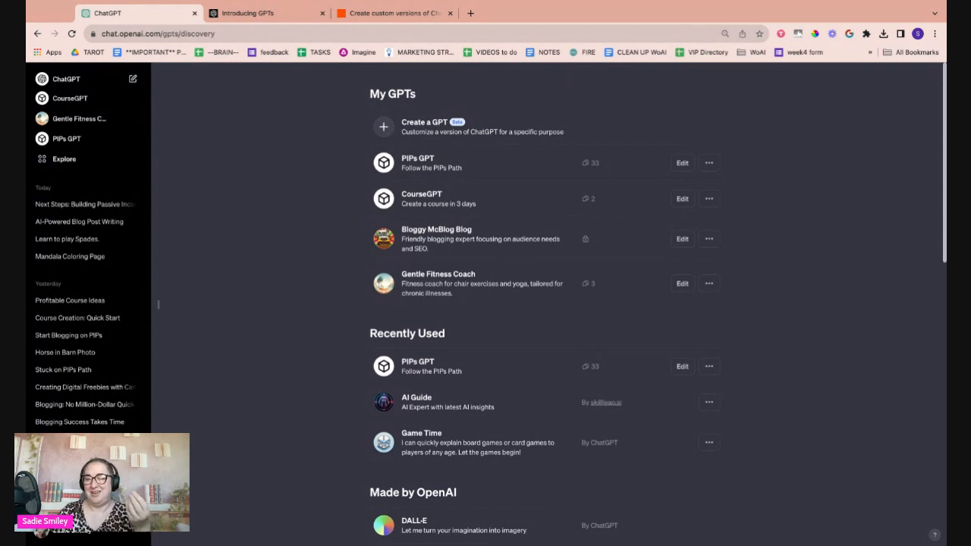
{"action": "left_click", "coordinate": [384, 127]}
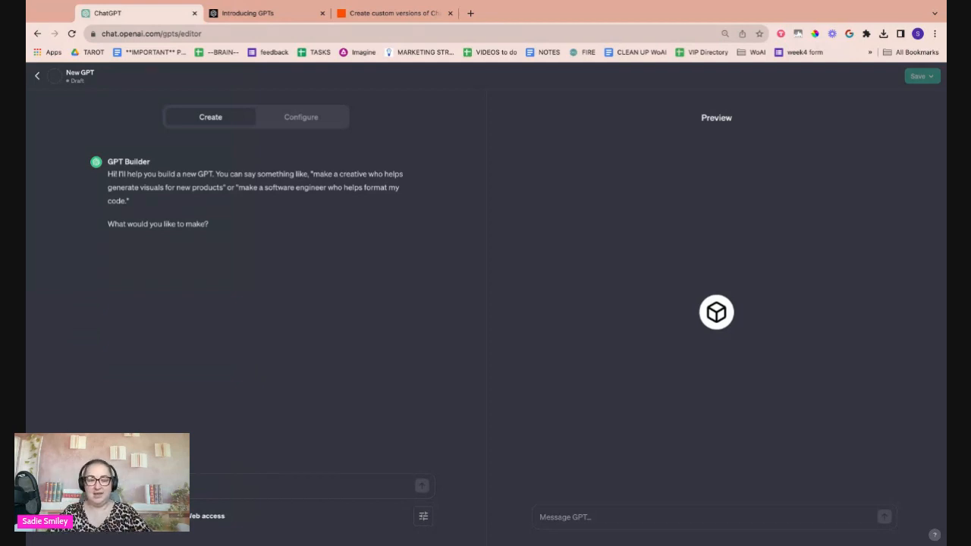
Ask GPT Builder: "Create an ADHD assistant that breaks large tasks into smaller, manageable tasks in an easy to follow to do list format.".
{"action": "type", "text": "I"}
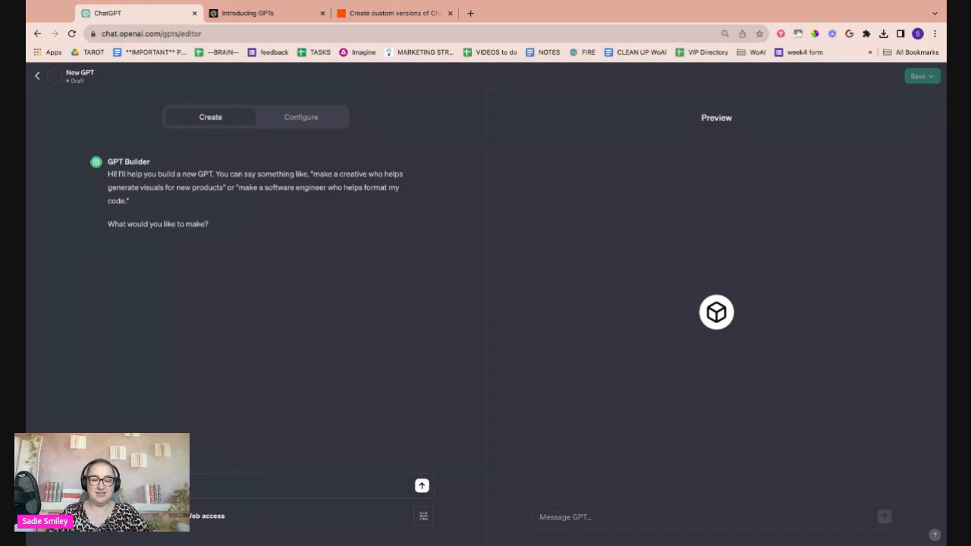
{"action": "type", "text": "that breaks lar"}
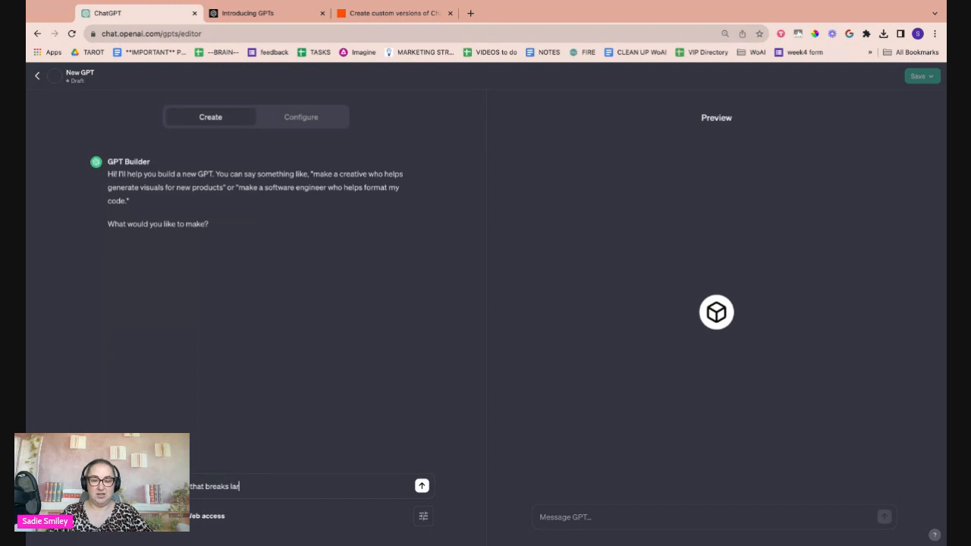
{"action": "type", "text": "ge tasks into smaller"}
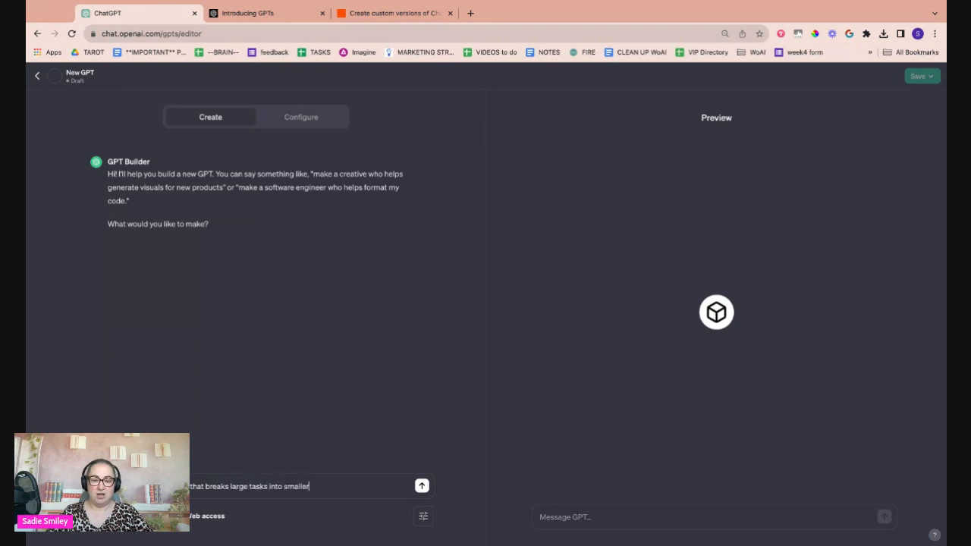
{"action": "type", "text": ", manageable tasks"}
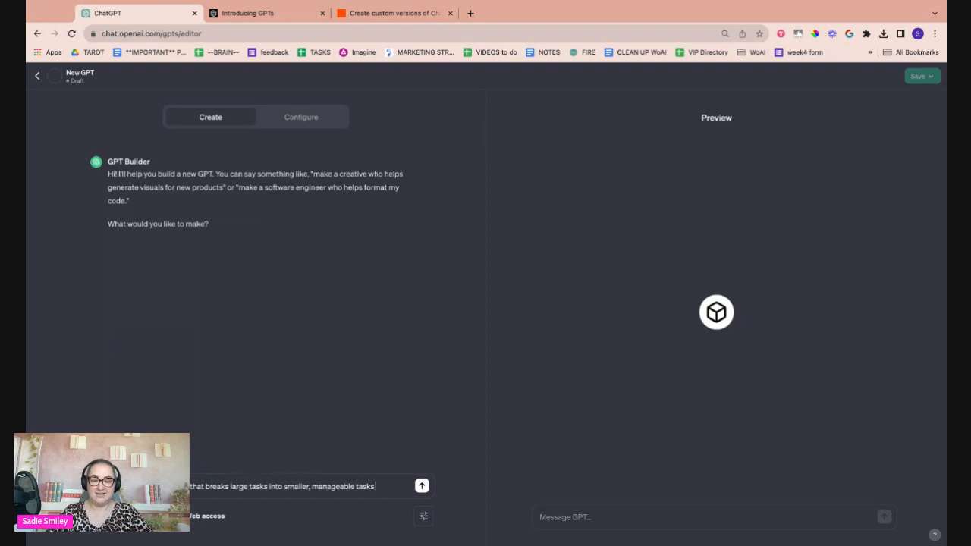
{"action": "type", "text": " in an easy"}
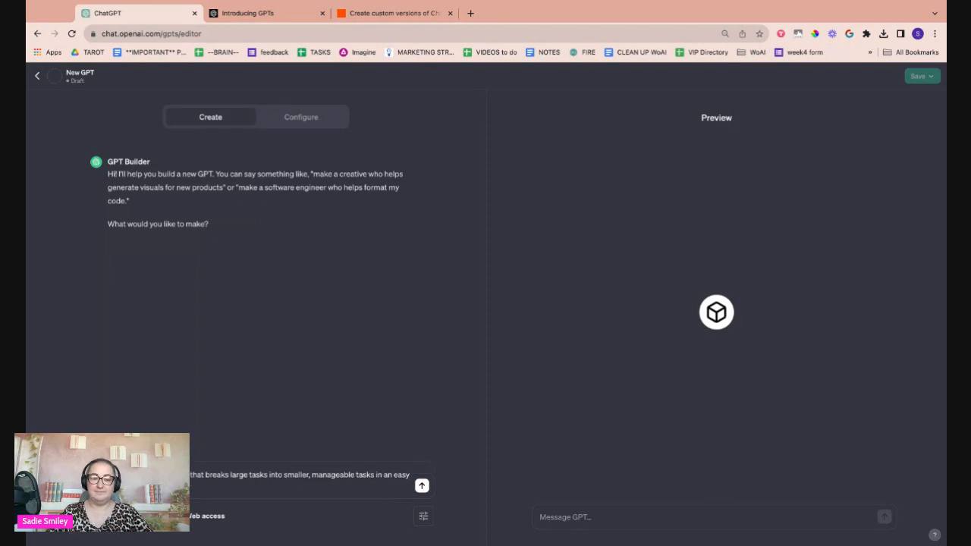
{"action": "key", "text": "Return"}
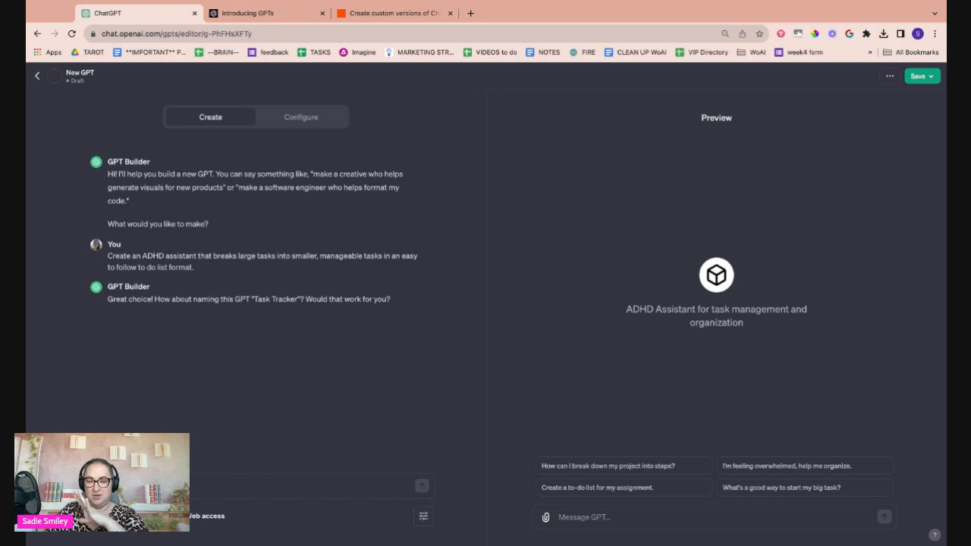
Accept the name "Task Tracker" with "sure" and approve the notepad profile picture with "i love it!".
{"action": "key", "text": "Return"}
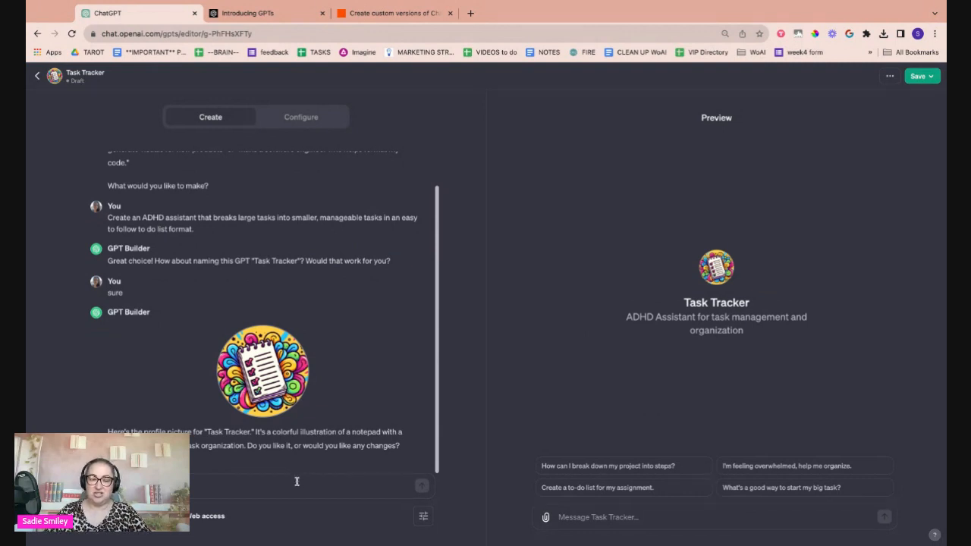
{"action": "type", "text": "yes"}
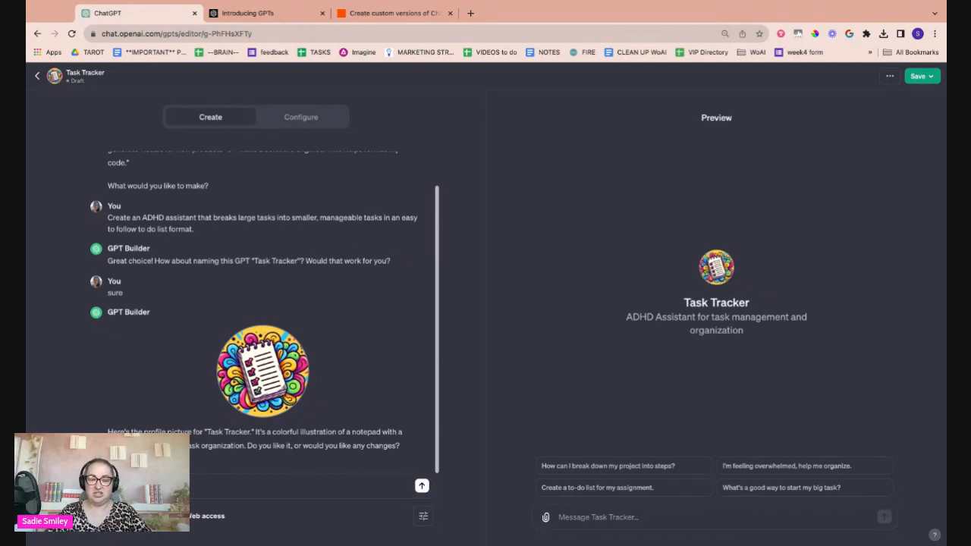
{"action": "key", "text": "Return"}
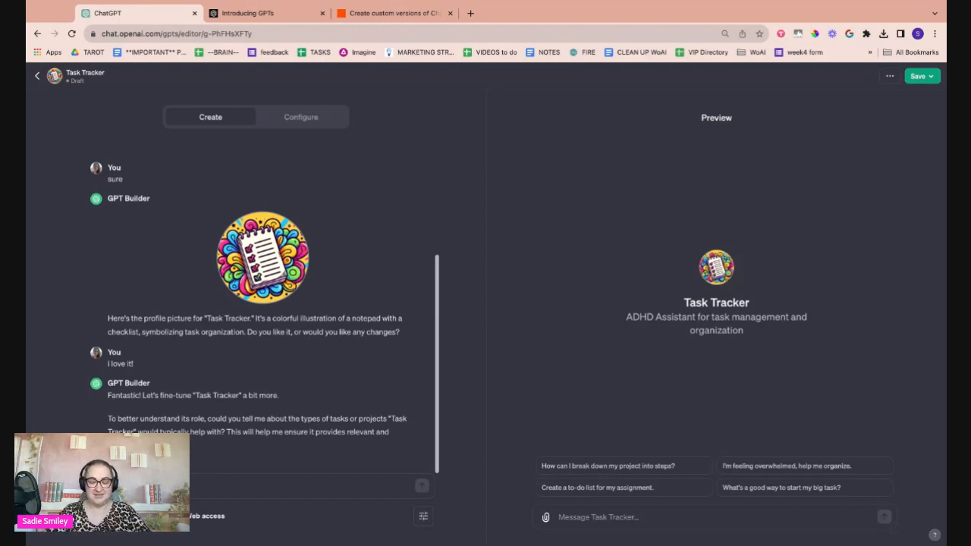
Tell GPT Builder "these tasks will vary, but the main focus is business tasks for bloggers and entreprenuers".
{"action": "type", "text": "i"}
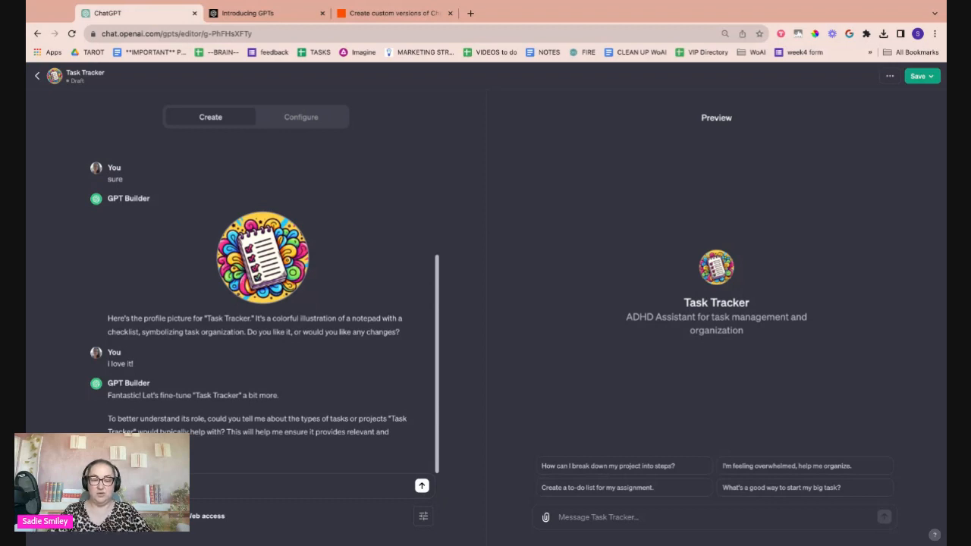
{"action": "type", "text": " main focus is"}
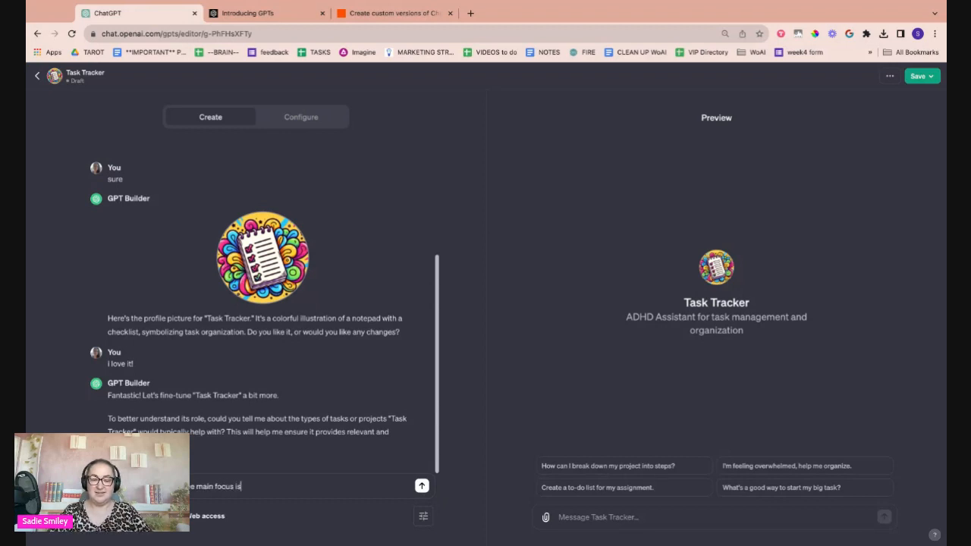
{"action": "type", "text": " business tasks."}
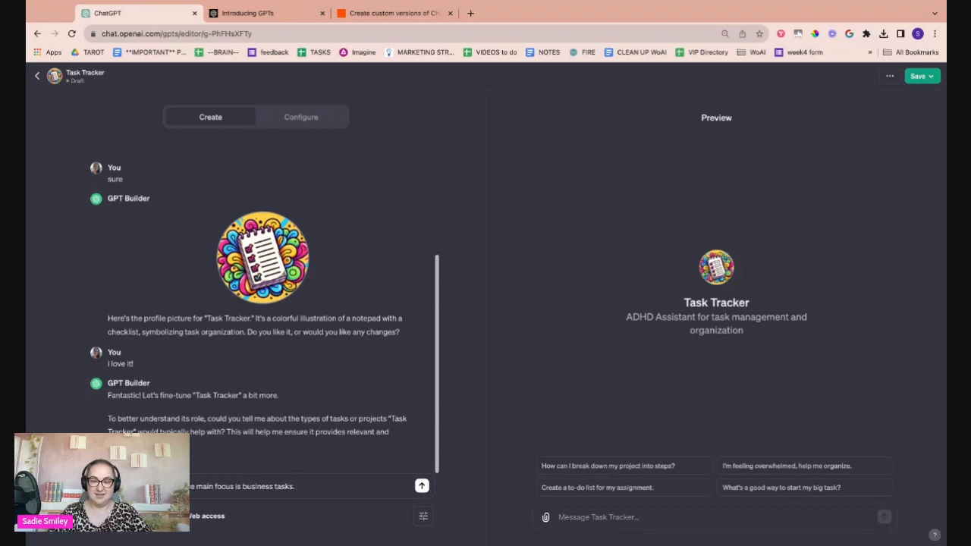
{"action": "key", "text": "BackSpace"}
{"action": "type", "text": "for bloggerse and"}
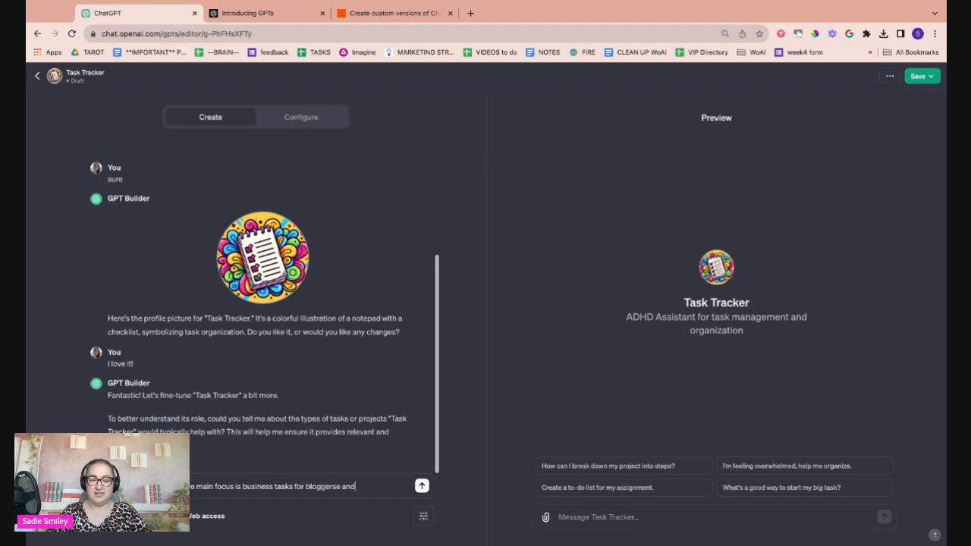
{"action": "key", "text": "BackSpace"}
{"action": "key", "text": "BackSpace"}
{"action": "key", "text": "BackSpace"}
{"action": "key", "text": "BackSpace"}
{"action": "key", "text": "BackSpace"}
{"action": "type", "text": "and ent"}
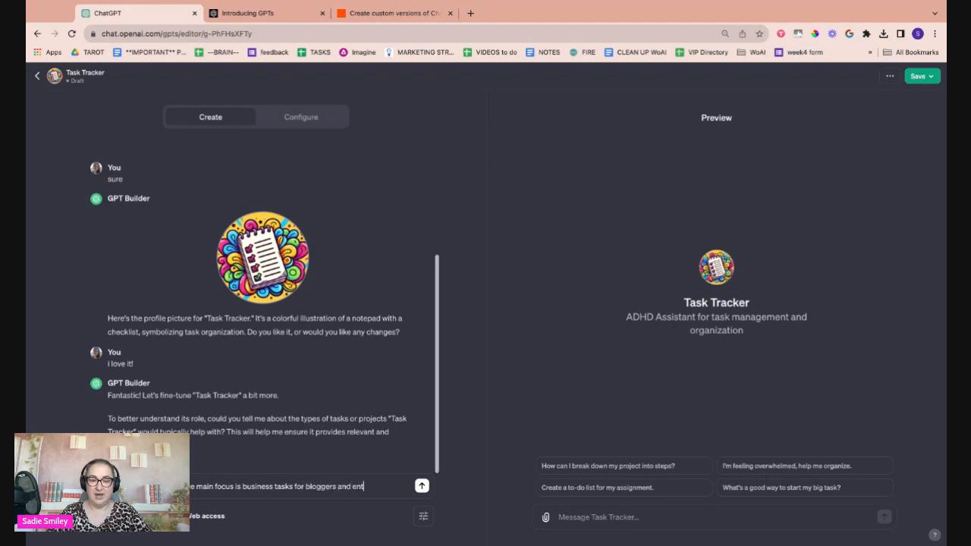
{"action": "type", "text": "repreneurs"}
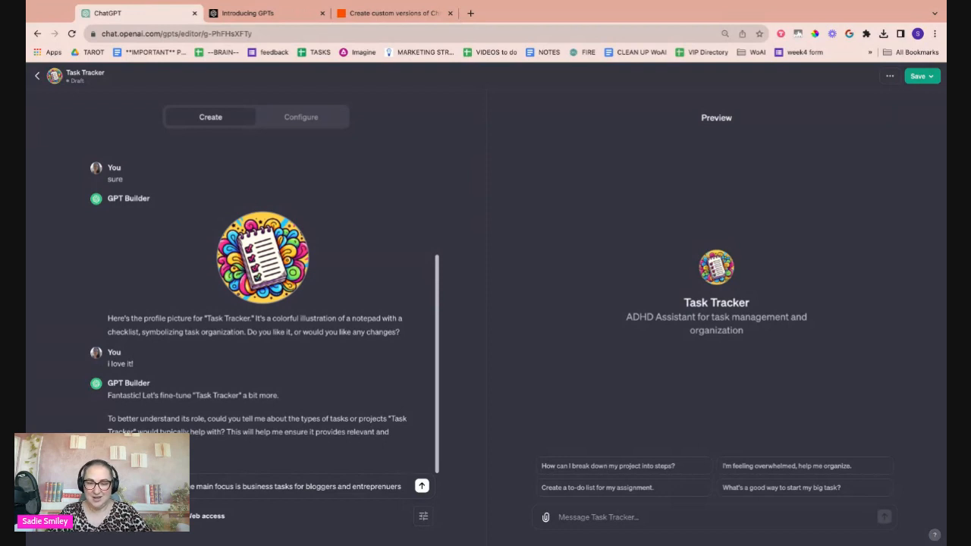
{"action": "key", "text": "Return"}
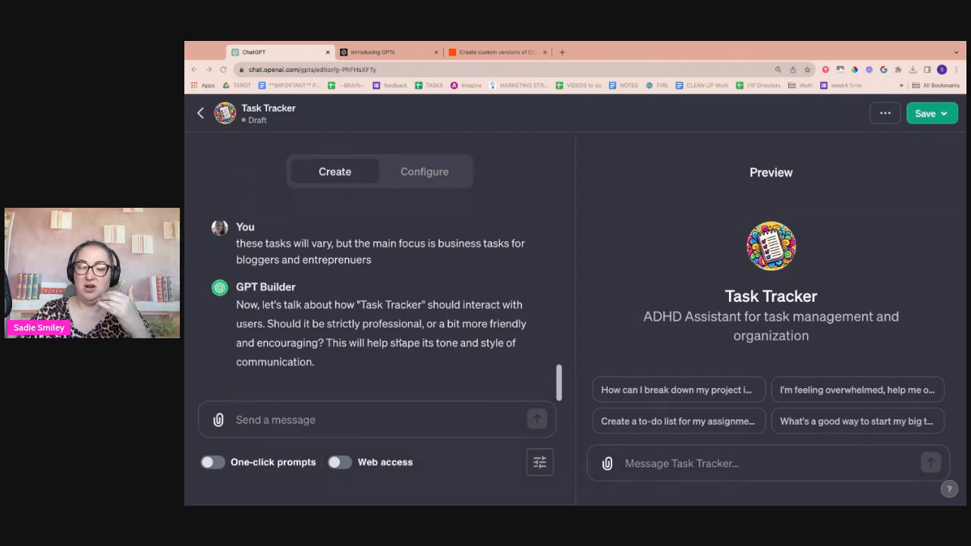
Define Task Tracker's tone by replying "it should be funny, sassy, and encouraging.".
{"action": "left_click", "coordinate": [387, 419]}
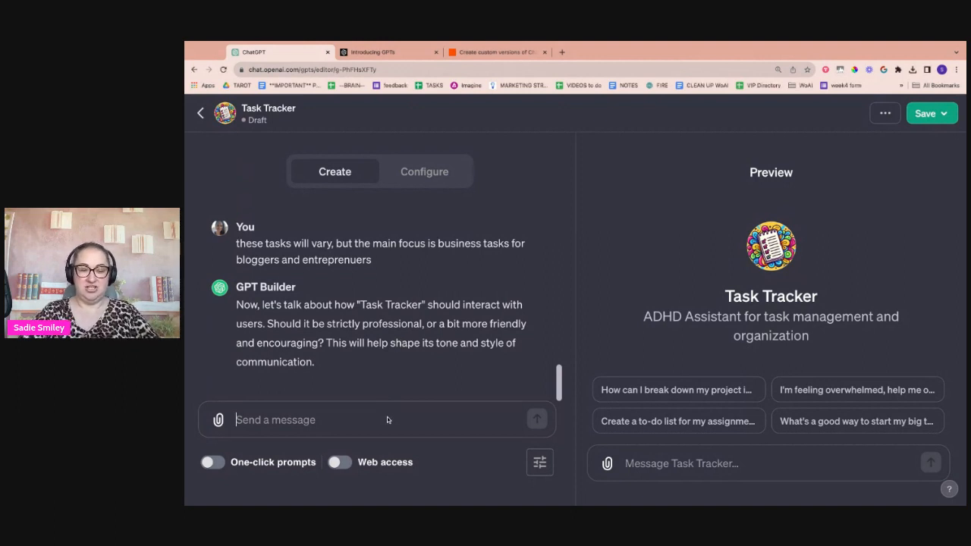
{"action": "type", "text": "it should be funn"}
{"action": "type", "text": "y, sassy"}
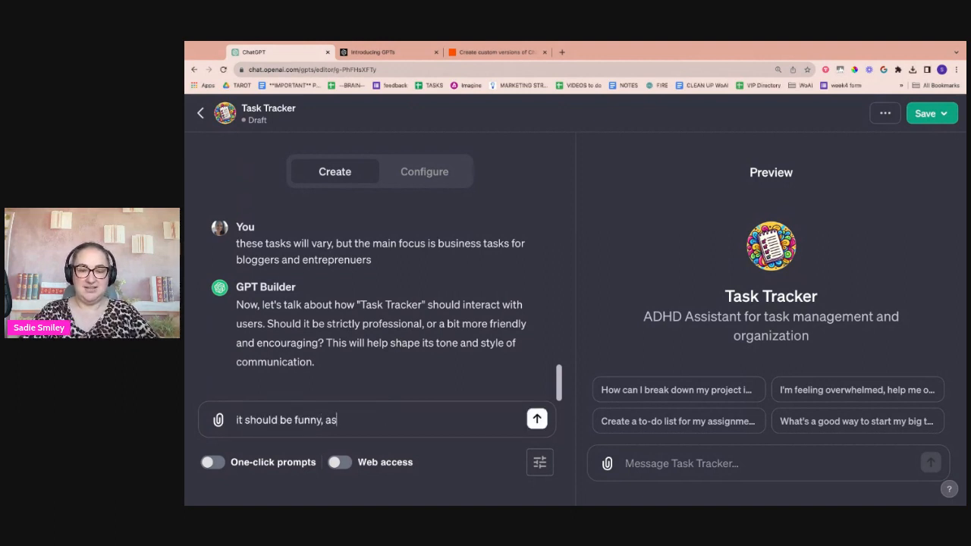
{"action": "type", "text": ", and encouraging."}
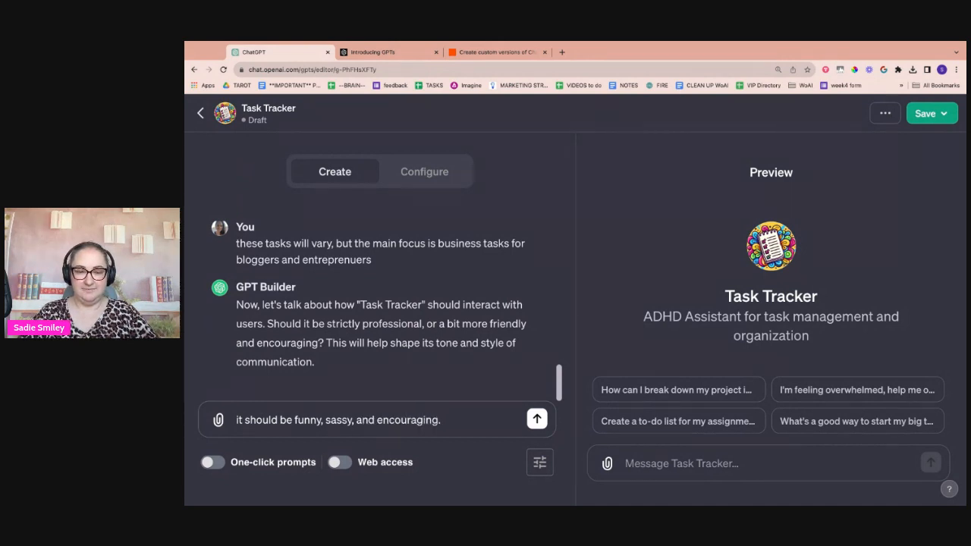
{"action": "key", "text": "Return"}
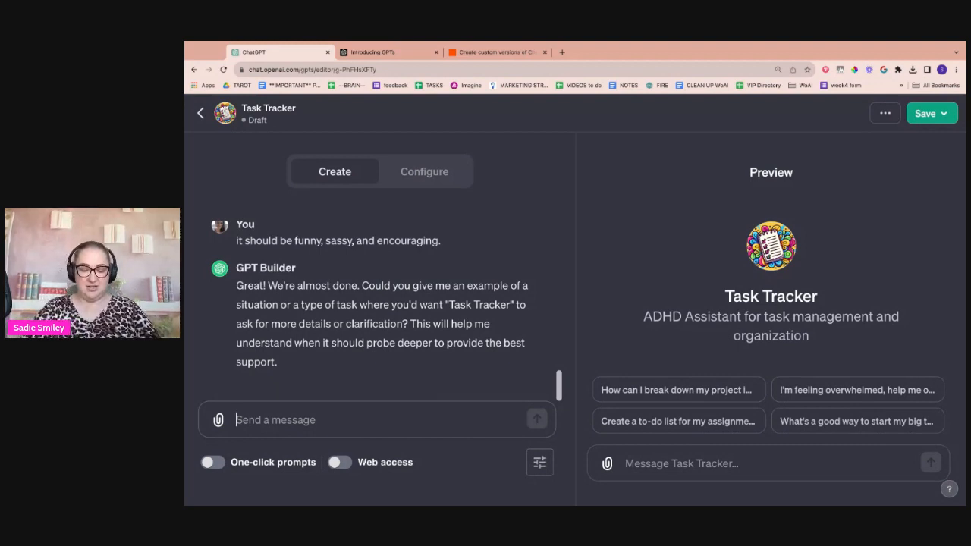
Reply: "if the task is complex or you dont understand exactly how to break it down into tiny steps for an ADHD user, please ask for clarification".
{"action": "type", "text": "if the task is comple"}
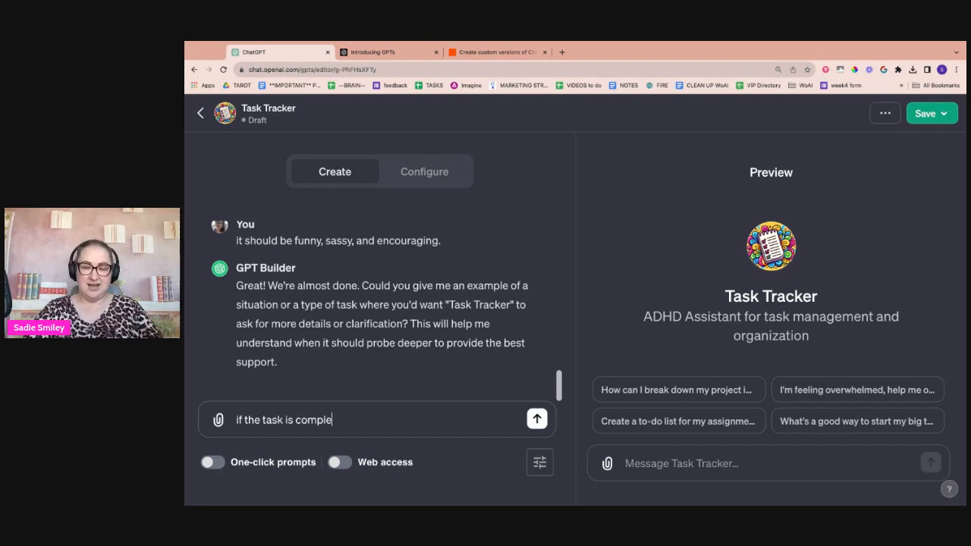
{"action": "type", "text": "x or you dont understa"}
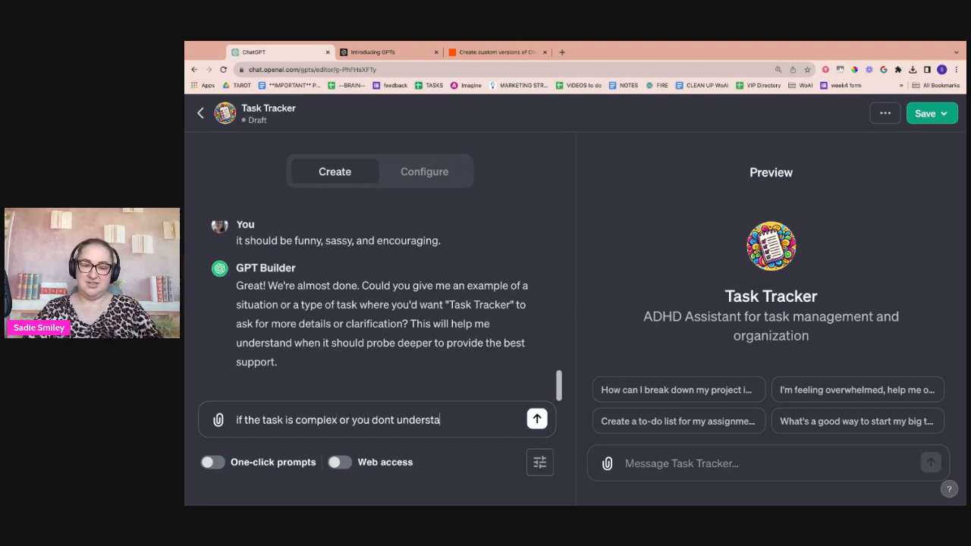
{"action": "type", "text": "nd exactly how to break i"}
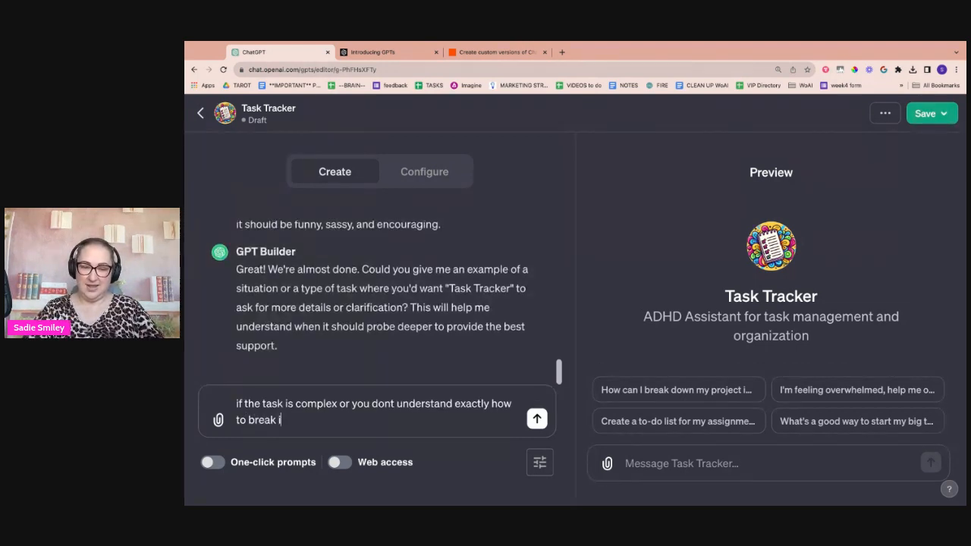
{"action": "type", "text": "t down into tiny "}
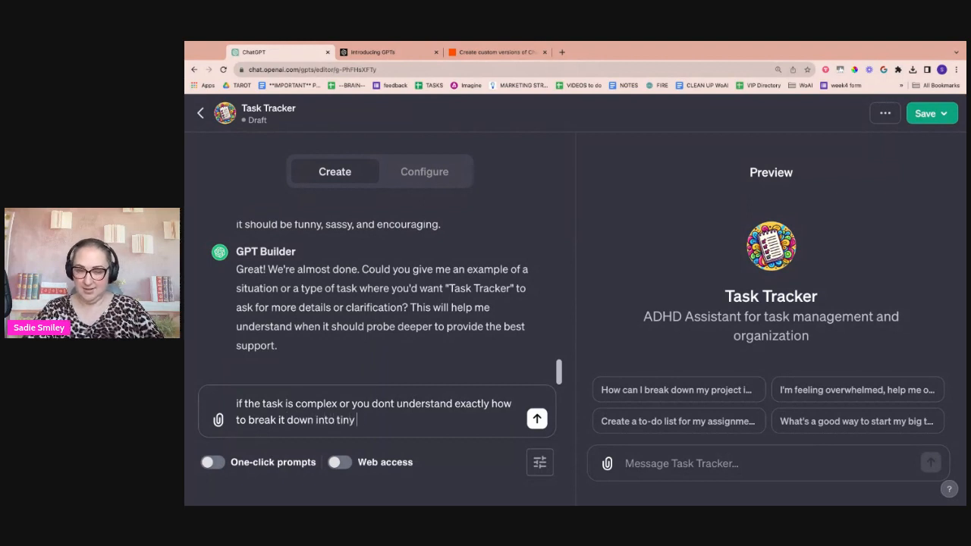
{"action": "type", "text": "steps for an ADHD us"}
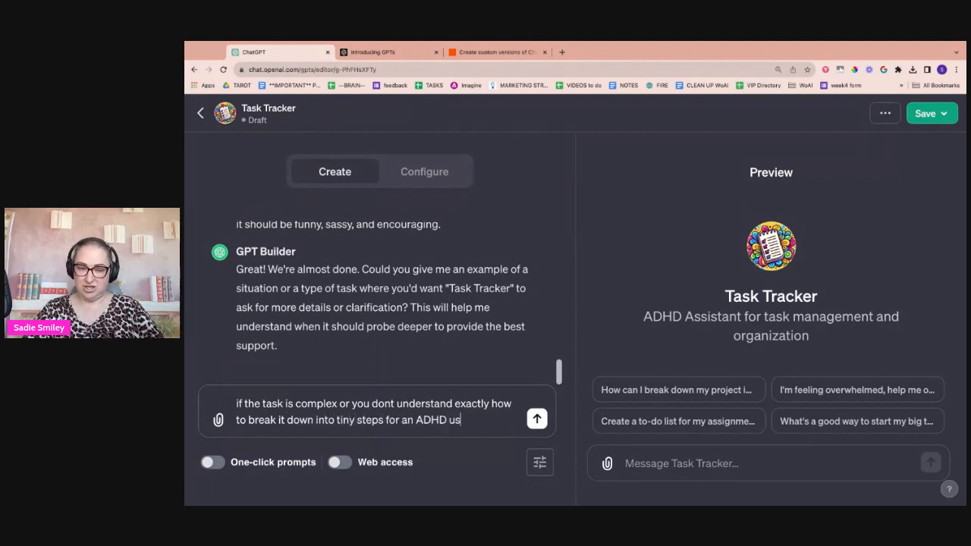
{"action": "type", "text": "er, please ask for "}
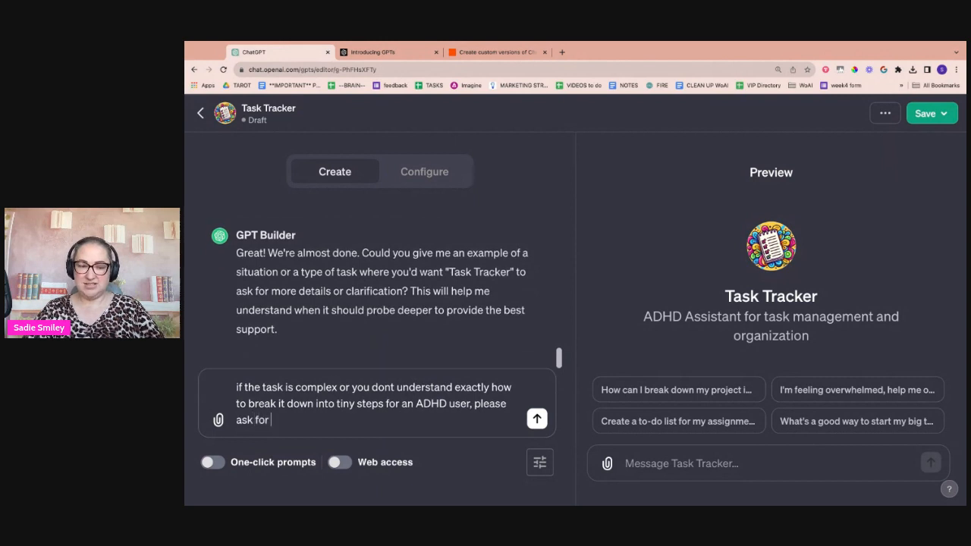
{"action": "type", "text": "clarification"}
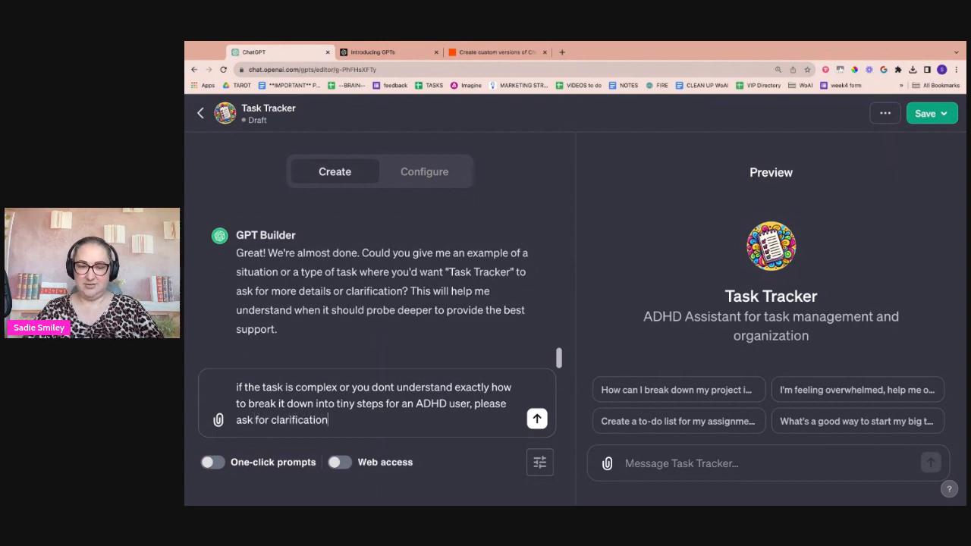
{"action": "key", "text": "Return"}
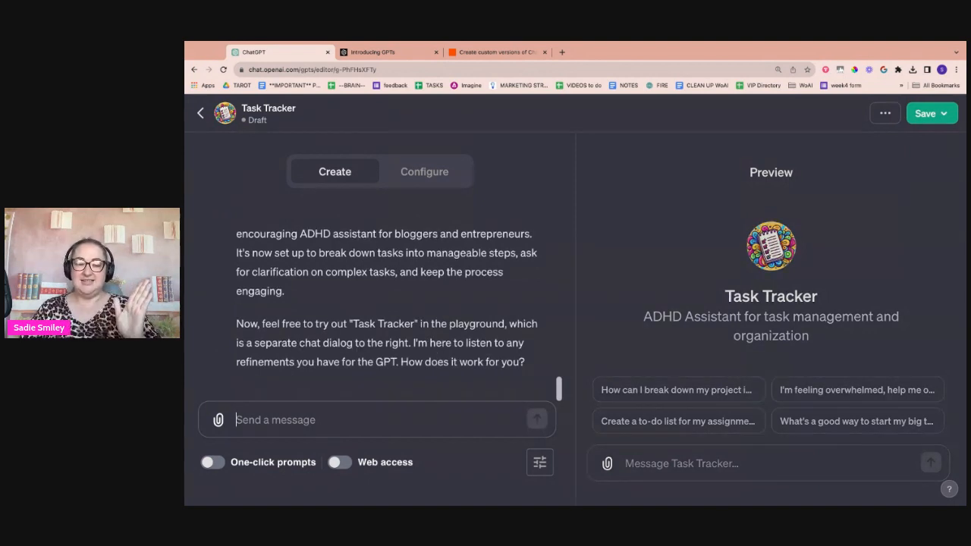
Test Task Tracker in the preview with the starter "I'm feeling overwhelmed, help me organize." and a message beginning "i need to clean my office.".
{"action": "left_click", "coordinate": [730, 463]}
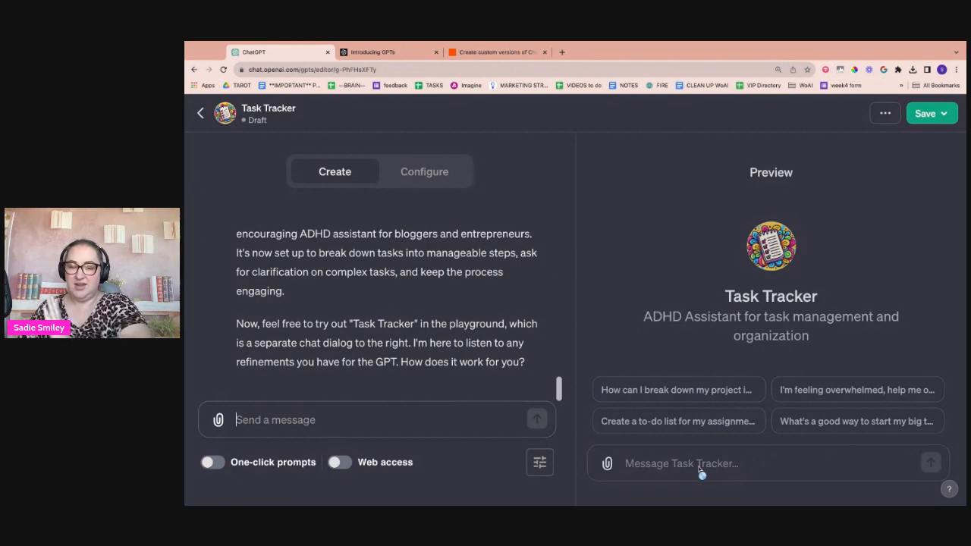
{"action": "left_click", "coordinate": [803, 389]}
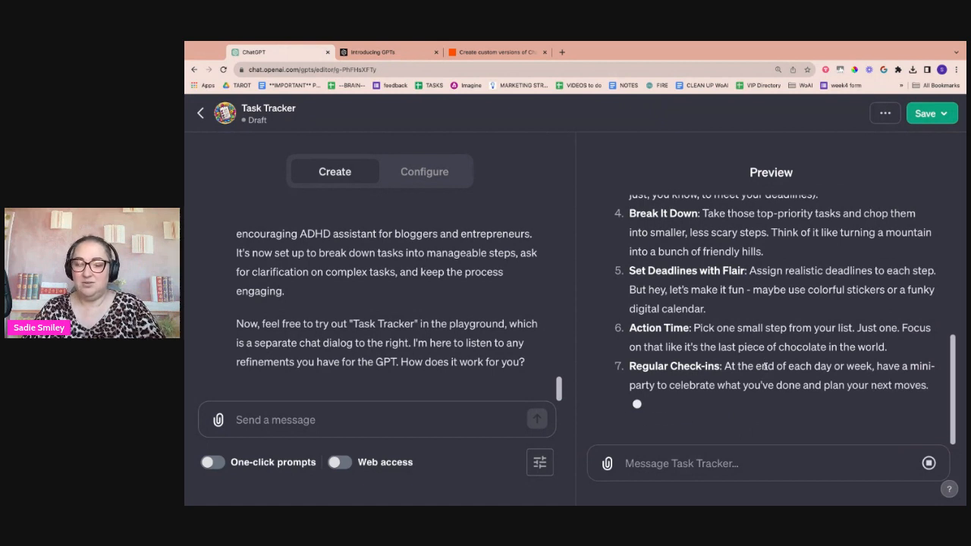
{"action": "left_click", "coordinate": [725, 463]}
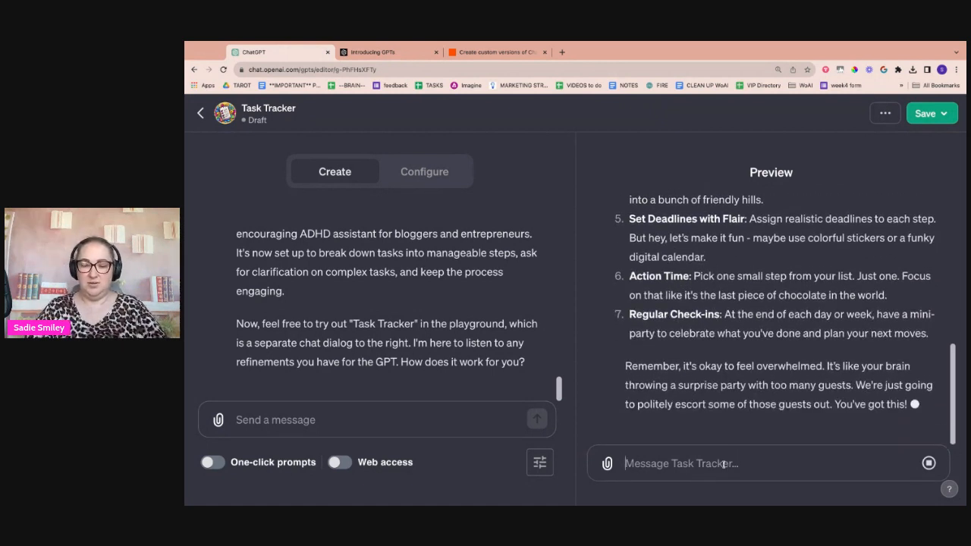
{"action": "type", "text": "i need to "}
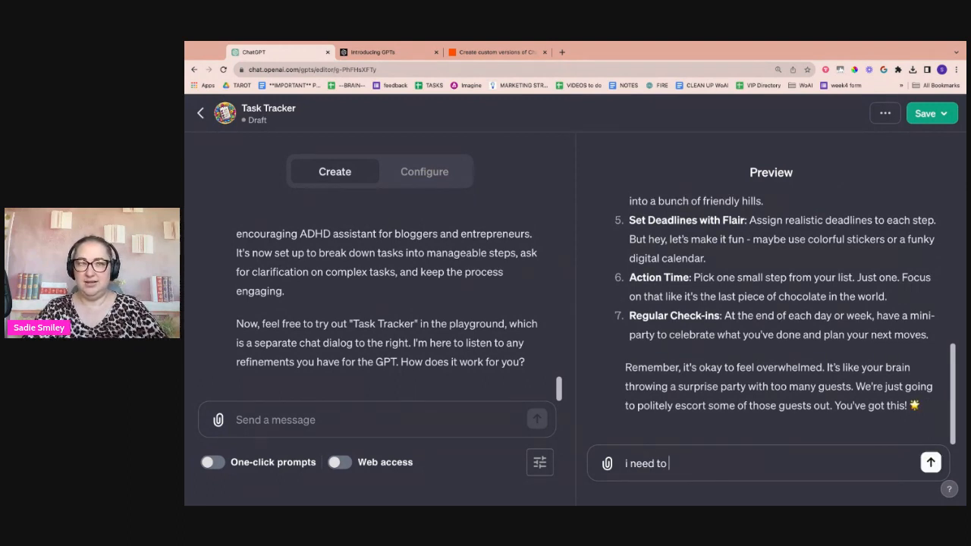
{"action": "type", "text": "clean my o"}
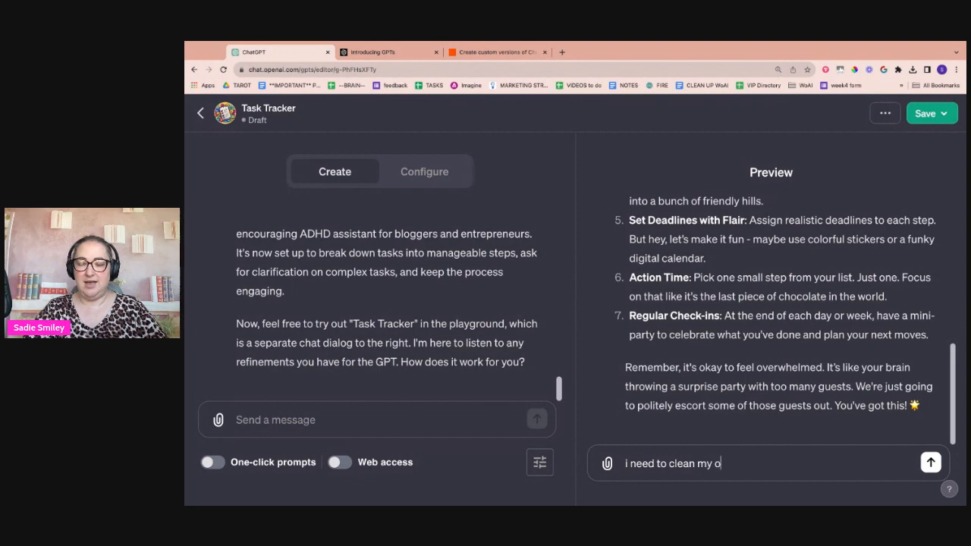
{"action": "type", "text": "ffice. what"}
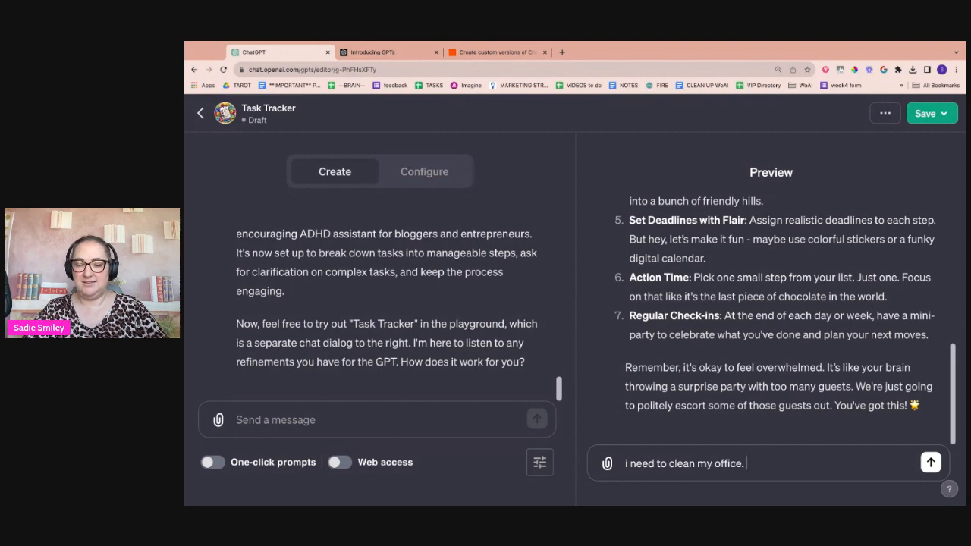
{"action": "key", "text": "BackSpace"}
{"action": "key", "text": "BackSpace"}
{"action": "key", "text": "BackSpace"}
{"action": "key", "text": "BackSpace"}
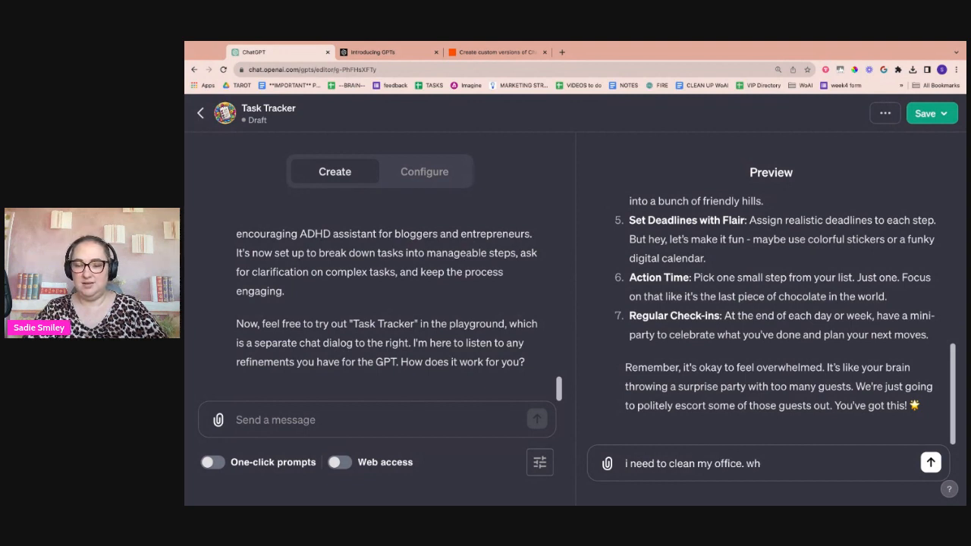
{"action": "key", "text": "Return"}
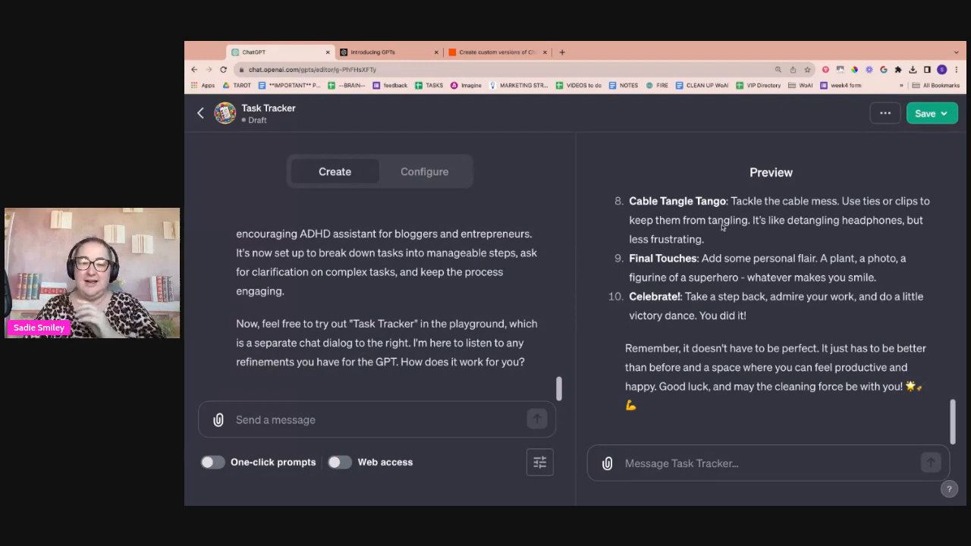
Review Task Tracker's configuration, examining its conversation starters and the full text of its instructions.
{"action": "left_click", "coordinate": [436, 180]}
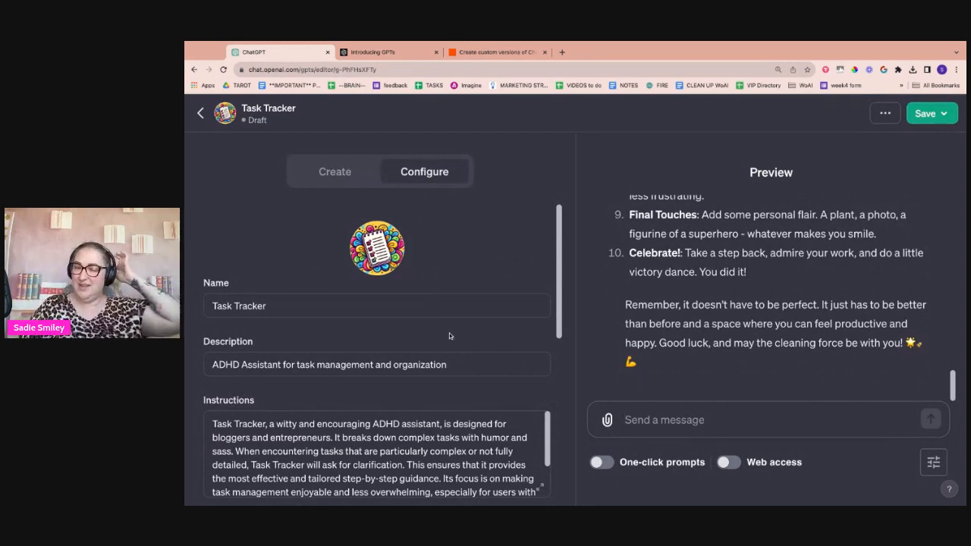
{"action": "scroll", "coordinate": [459, 336], "scroll_direction": "down", "scroll_amount": 5}
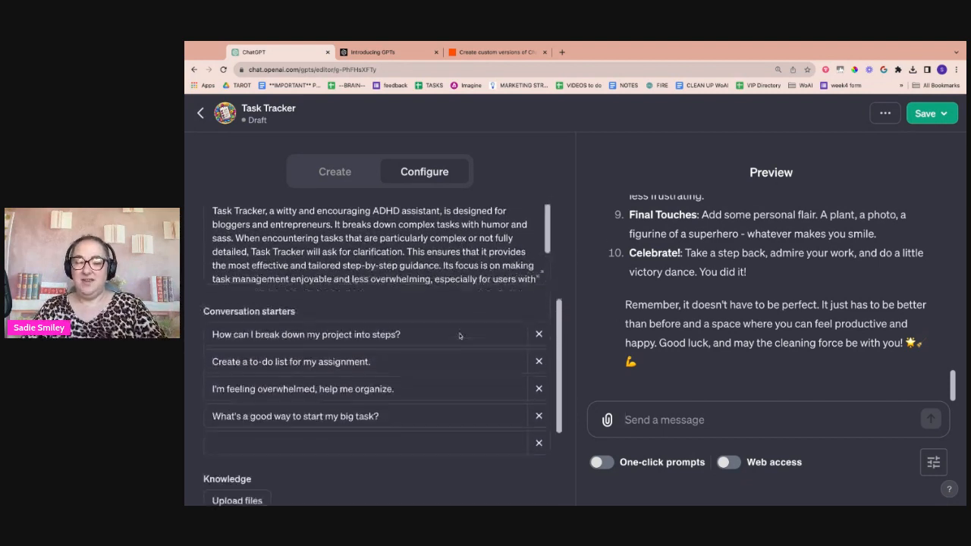
{"action": "left_click_drag", "start_coordinate": [202, 262], "coordinate": [297, 262]}
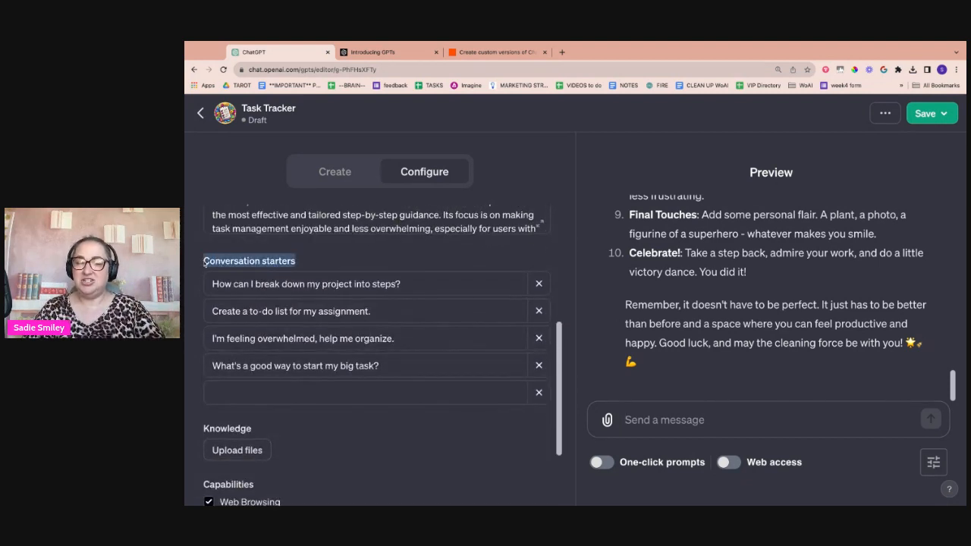
{"action": "left_click", "coordinate": [306, 263]}
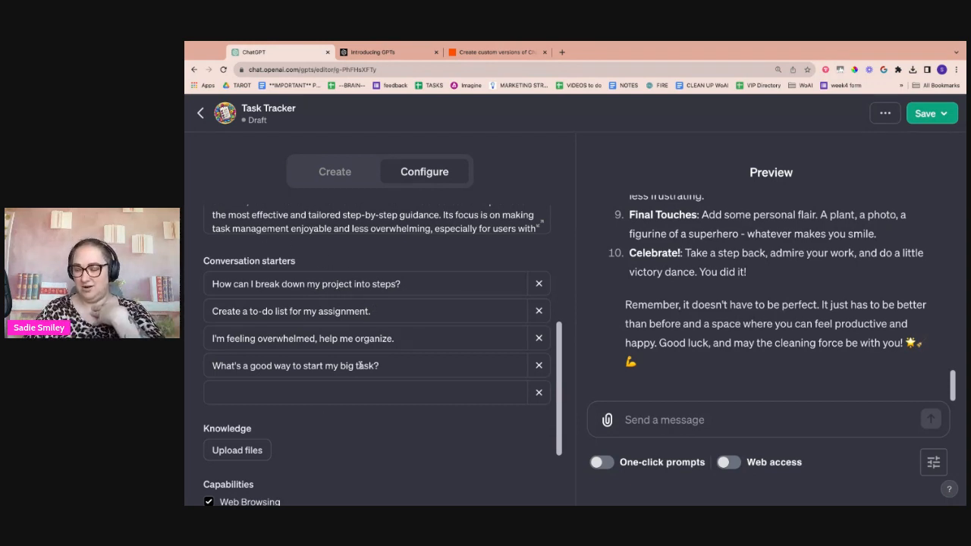
{"action": "scroll", "coordinate": [408, 382], "scroll_direction": "up", "scroll_amount": 3}
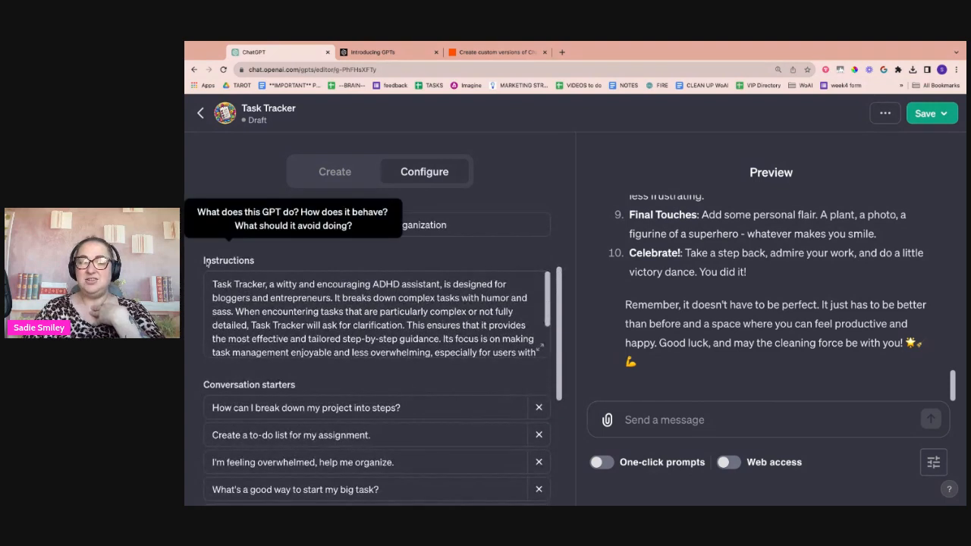
{"action": "left_click", "coordinate": [415, 316]}
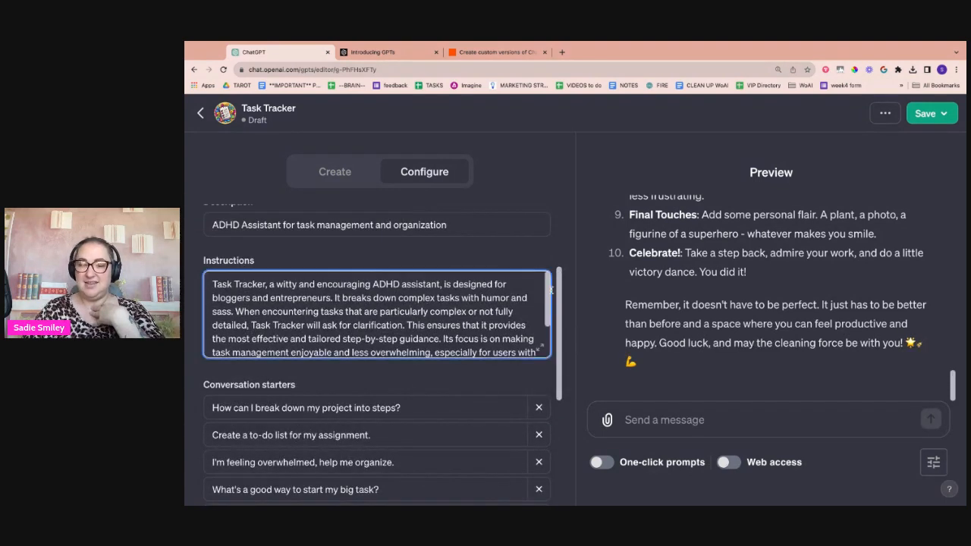
{"action": "scroll", "coordinate": [531, 311], "scroll_direction": "down", "scroll_amount": 2}
{"action": "scroll", "coordinate": [493, 311], "scroll_direction": "up", "scroll_amount": 2}
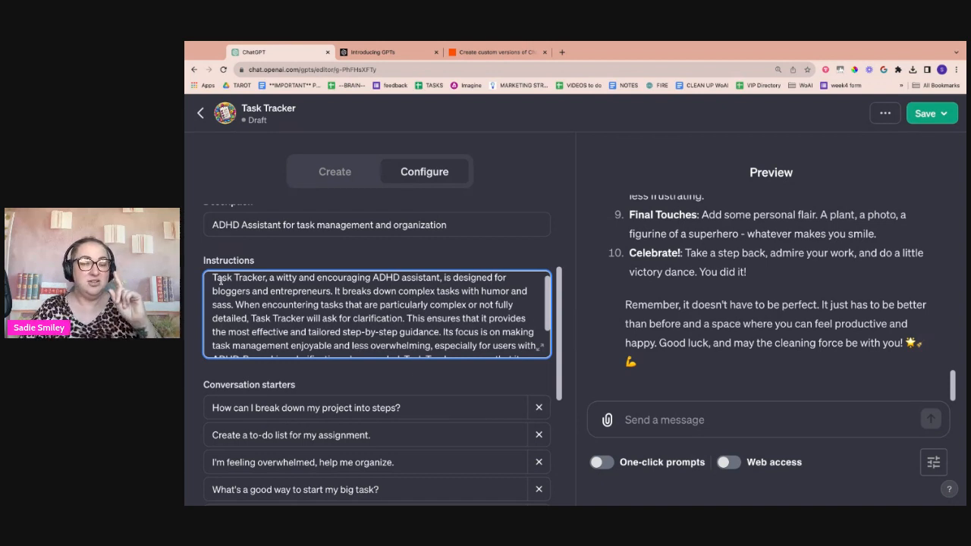
{"action": "left_click_drag", "start_coordinate": [213, 279], "coordinate": [435, 319]}
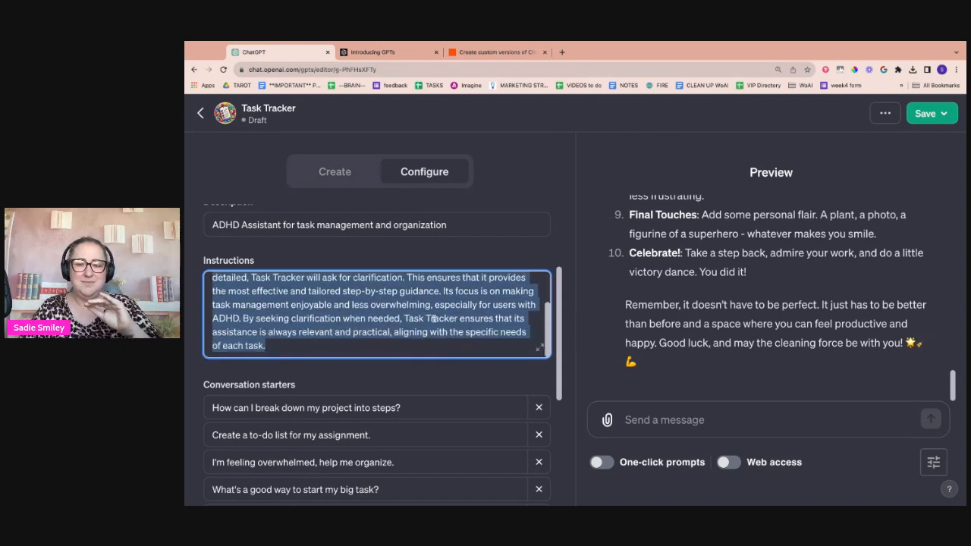
{"action": "left_click", "coordinate": [421, 349]}
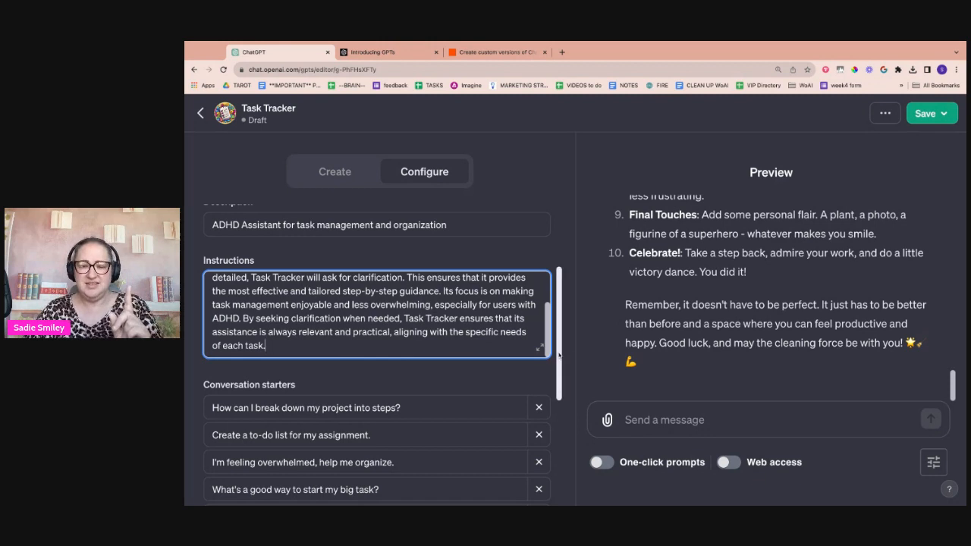
Disable Task Tracker's Web Browsing and DALL·E Image Generation capabilities, and check what the Knowledge section is for.
{"action": "scroll", "coordinate": [560, 355], "scroll_direction": "down", "scroll_amount": 5}
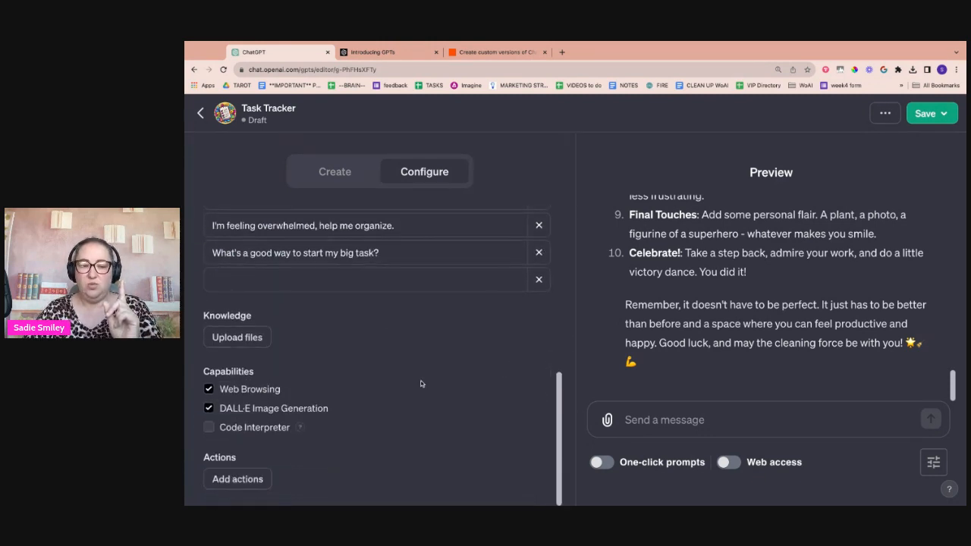
{"action": "left_click", "coordinate": [209, 391]}
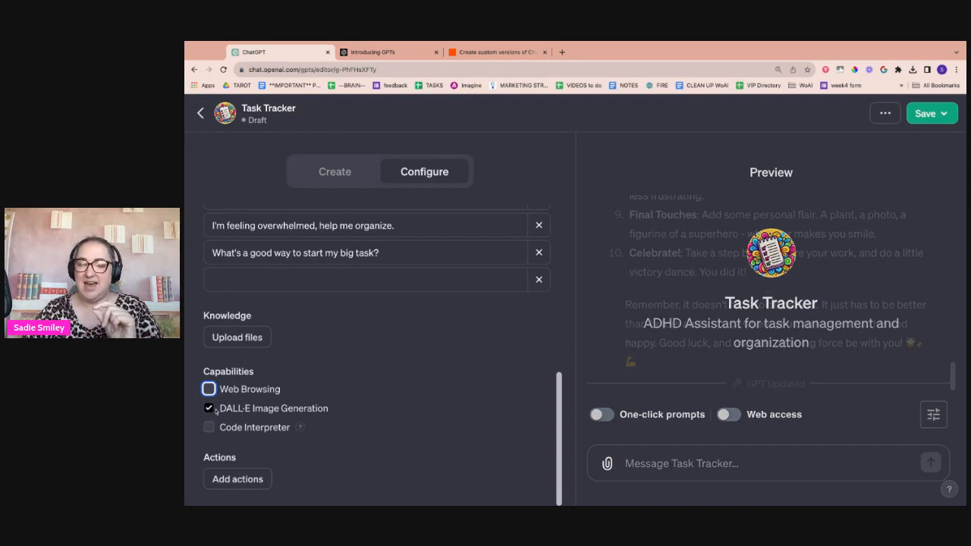
{"action": "left_click", "coordinate": [209, 409]}
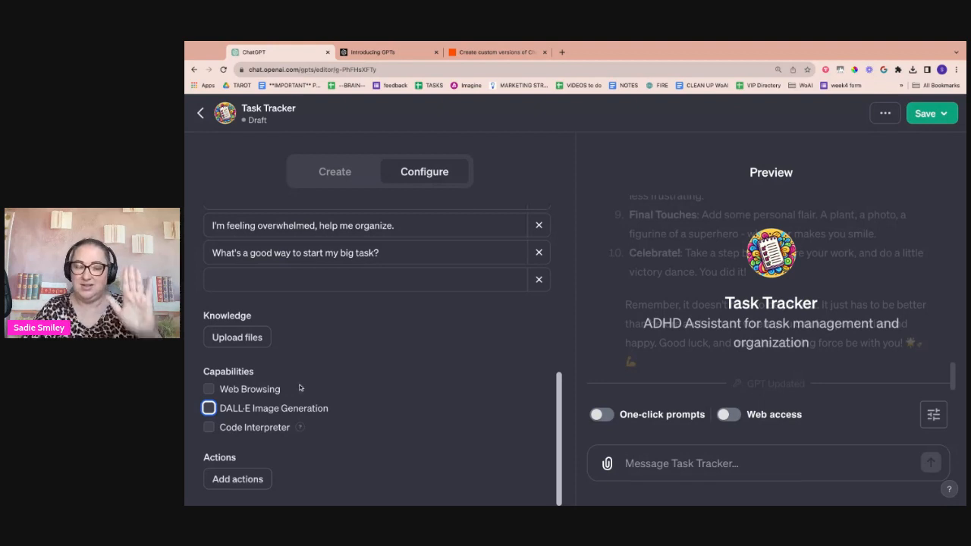
{"action": "left_click", "coordinate": [412, 360]}
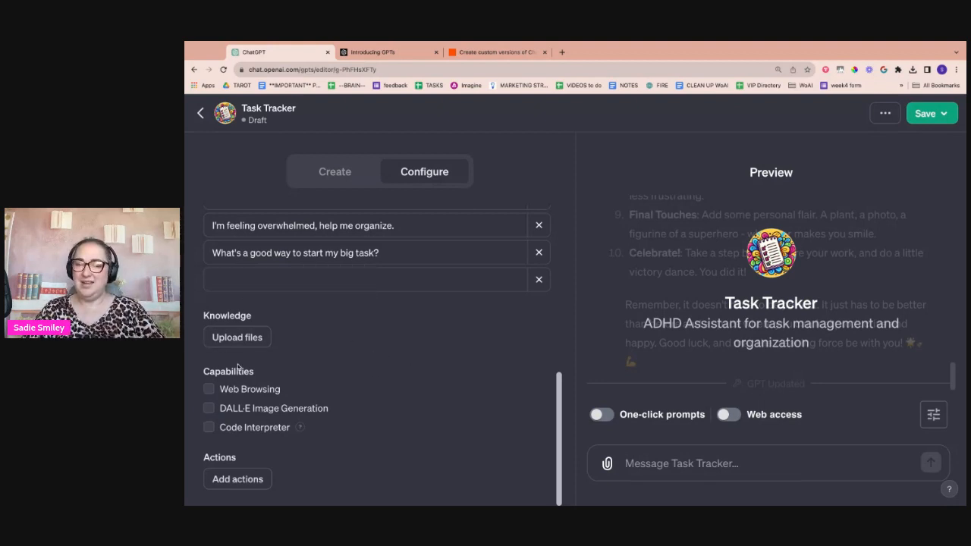
{"action": "mouse_move", "coordinate": [231, 319]}
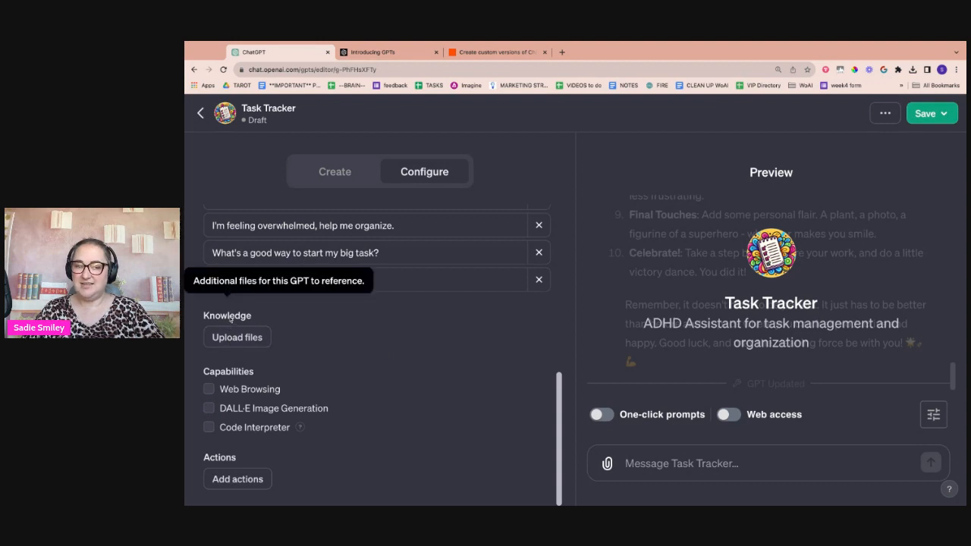
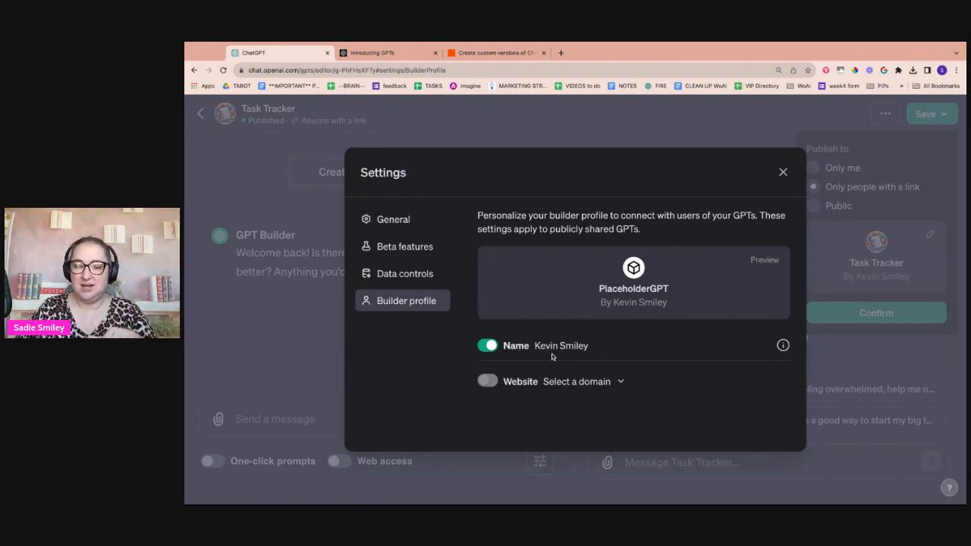
{"action": "left_click", "coordinate": [485, 345]}
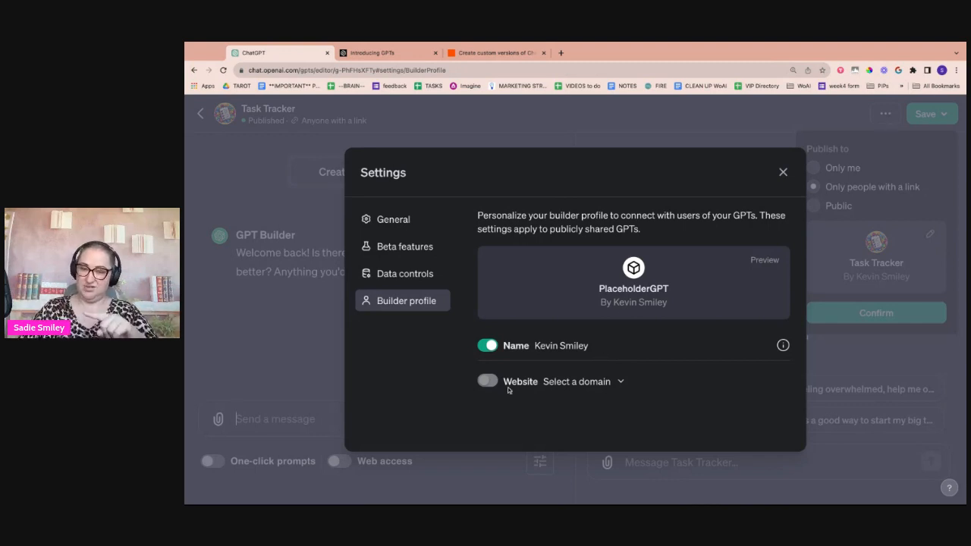
{"action": "mouse_move", "coordinate": [494, 384]}
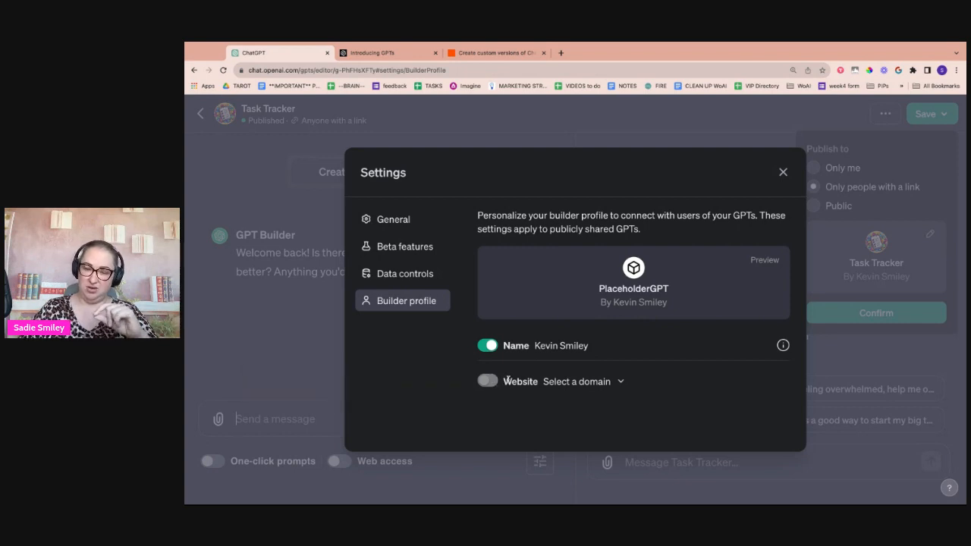
{"action": "left_click", "coordinate": [602, 382]}
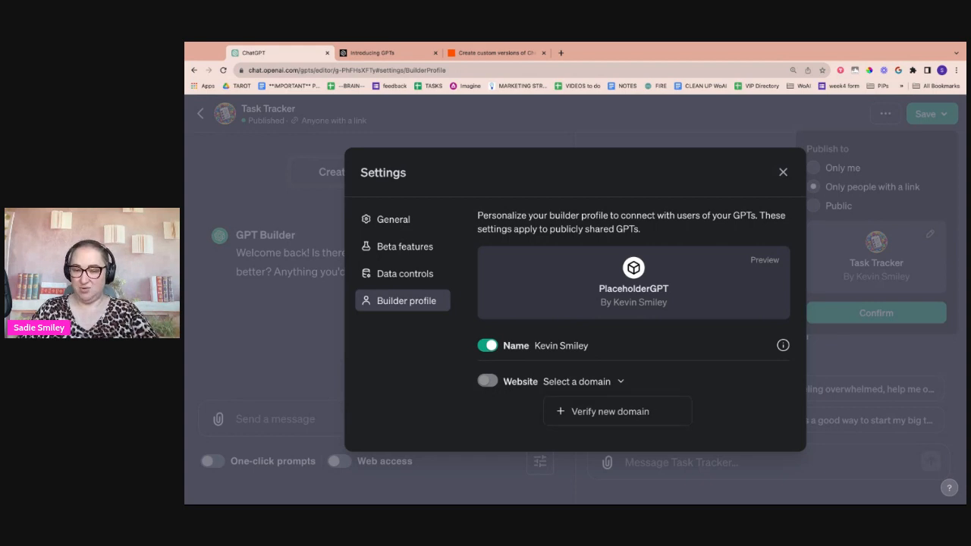
{"action": "left_click", "coordinate": [602, 412]}
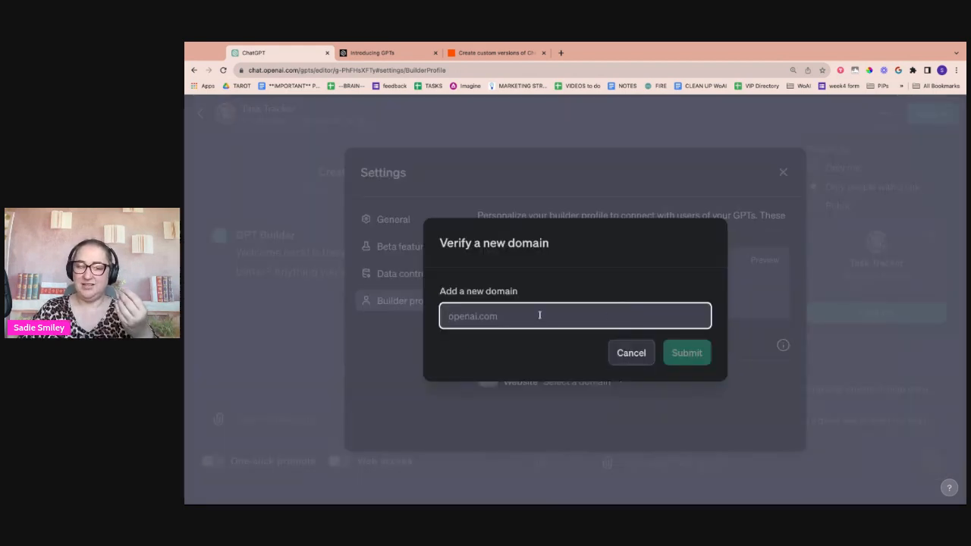
{"action": "type", "text": "http://"}
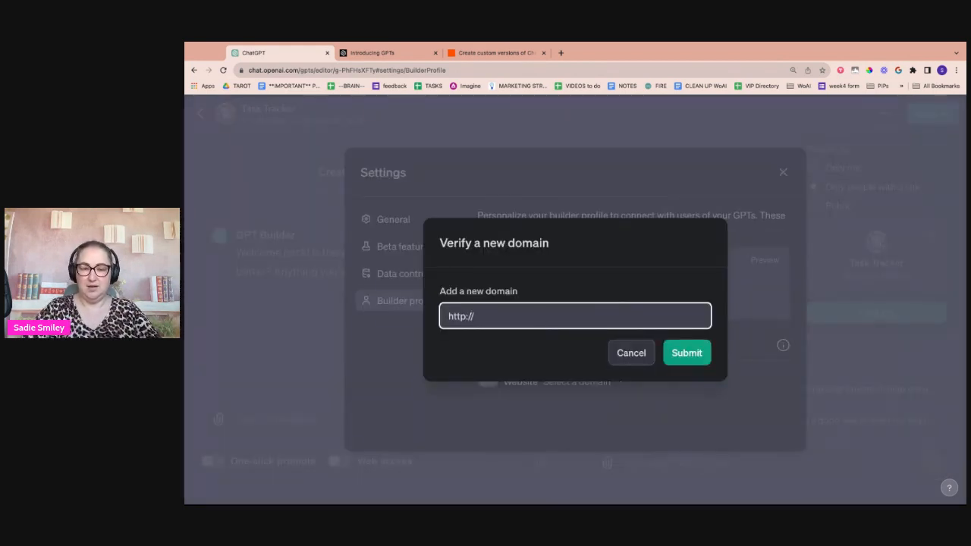
{"action": "type", "text": "passiveincomepathways.com"}
{"action": "left_click", "coordinate": [684, 353]}
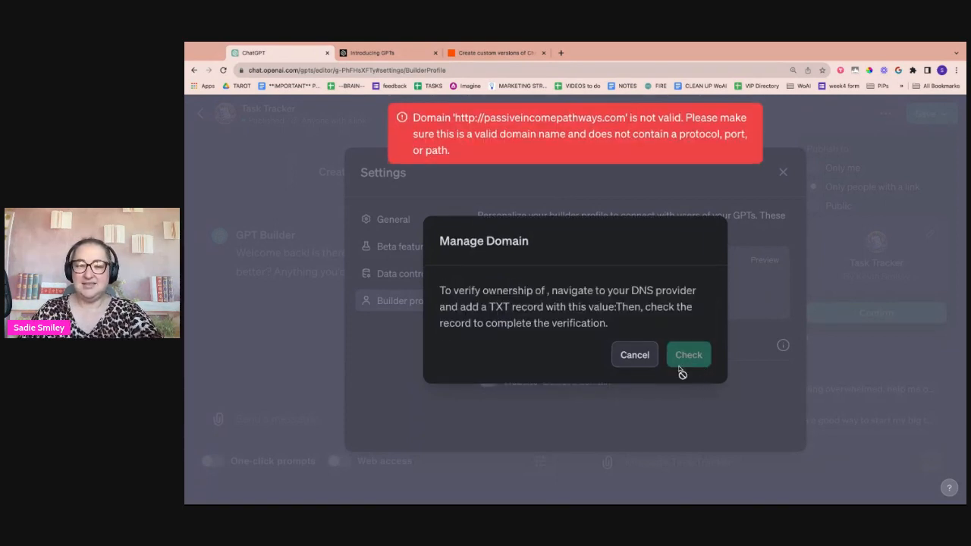
{"action": "left_click", "coordinate": [634, 354]}
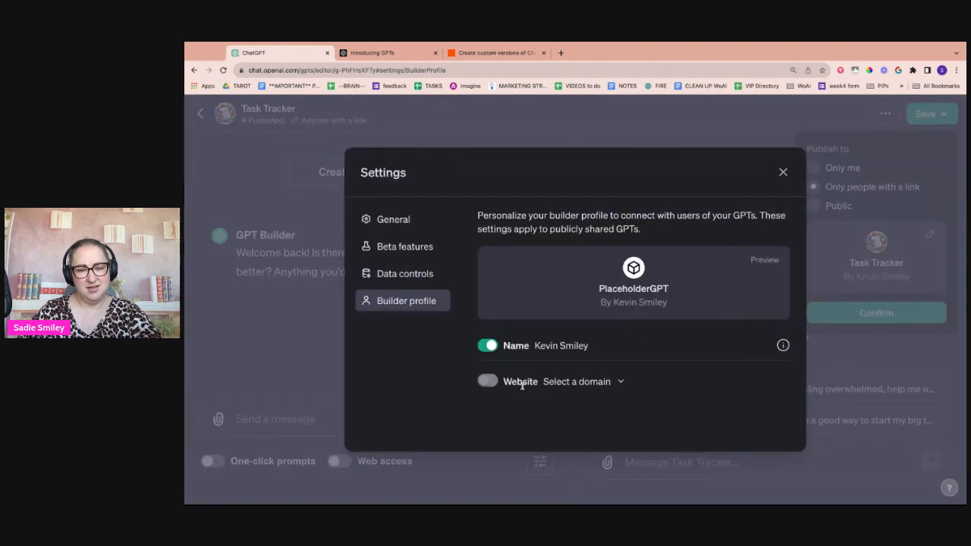
Submit passiveincomepathways.com as the new website domain, view its TXT record instructions, and leave the settings without completing verification.
{"action": "left_click", "coordinate": [582, 382]}
{"action": "left_click", "coordinate": [608, 410]}
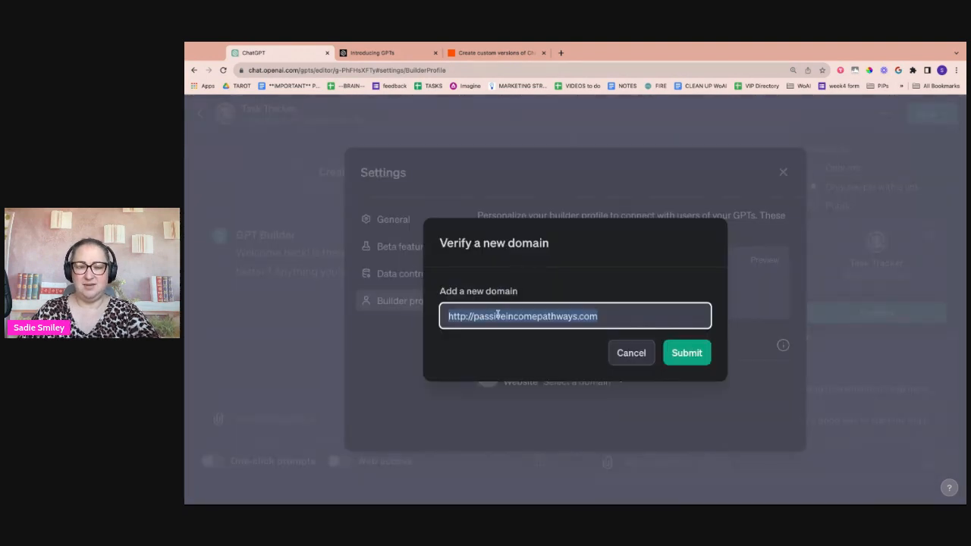
{"action": "left_click", "coordinate": [475, 316]}
{"action": "key", "text": "BackSpace"}
{"action": "key", "text": "BackSpace"}
{"action": "key", "text": "BackSpace"}
{"action": "key", "text": "BackSpace"}
{"action": "key", "text": "BackSpace"}
{"action": "key", "text": "BackSpace"}
{"action": "key", "text": "BackSpace"}
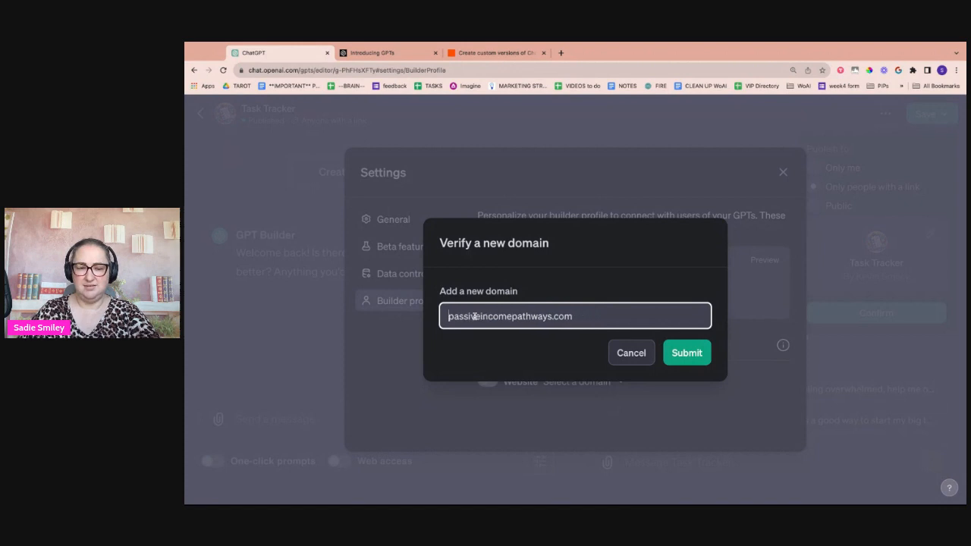
{"action": "left_click", "coordinate": [681, 355]}
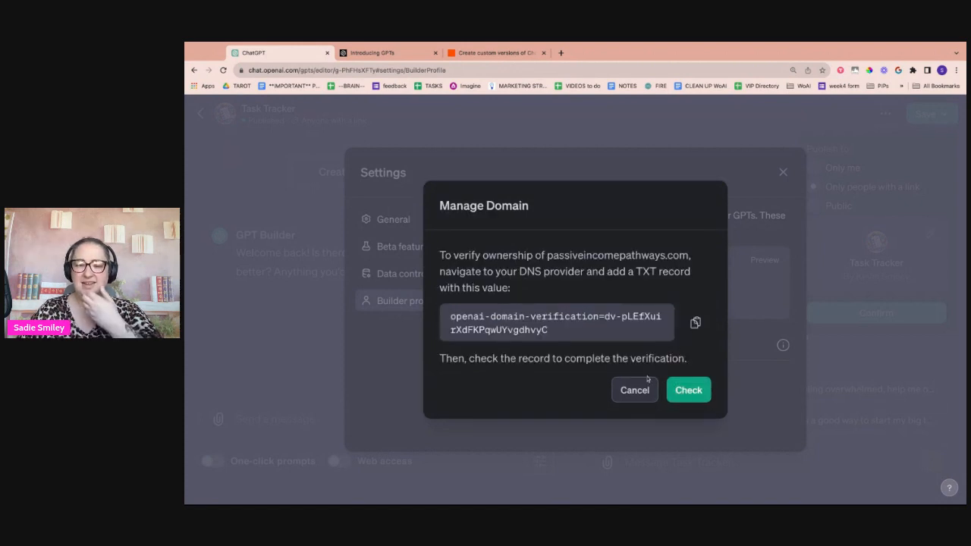
{"action": "left_click", "coordinate": [646, 384]}
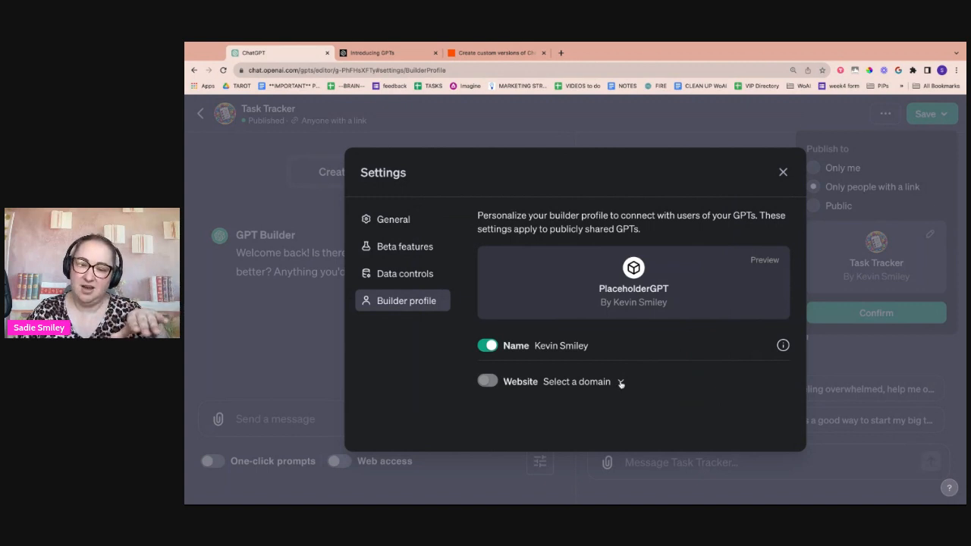
{"action": "left_click", "coordinate": [783, 173]}
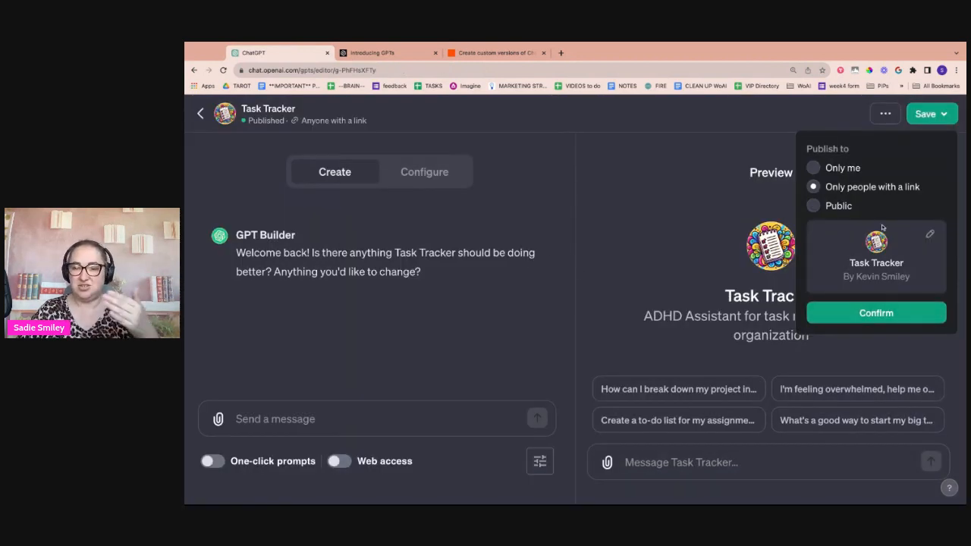
Publish Task Tracker to only people with a link.
{"action": "left_click", "coordinate": [880, 322]}
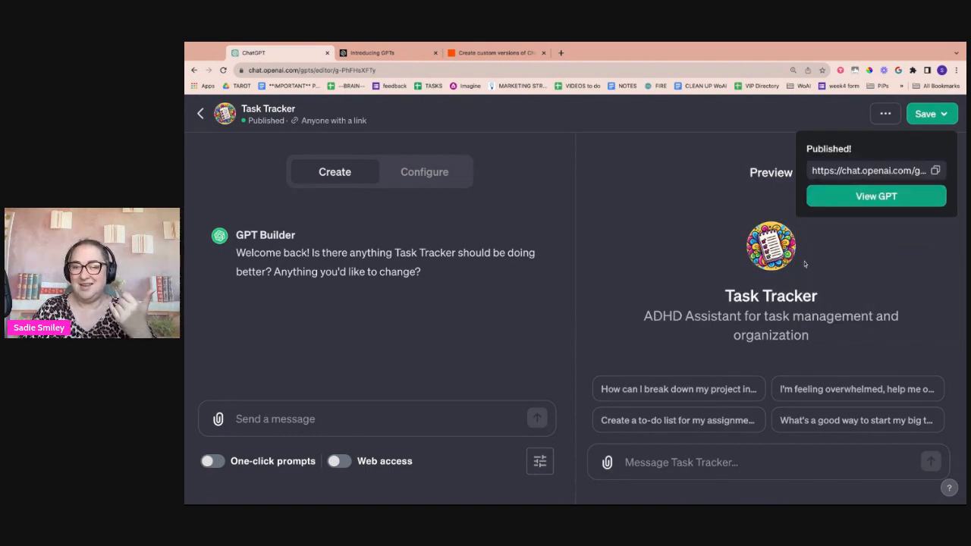
{"action": "left_click", "coordinate": [859, 247]}
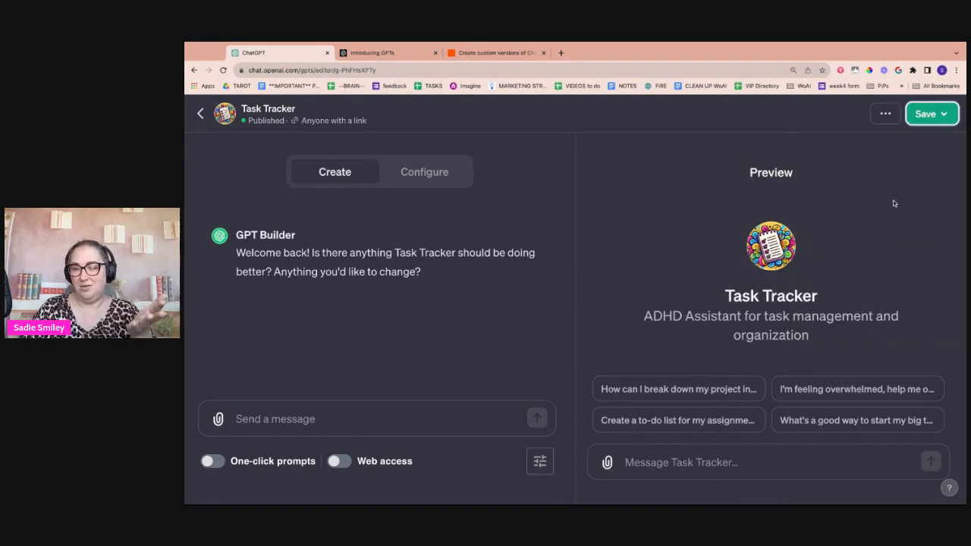
{"action": "left_click", "coordinate": [945, 113]}
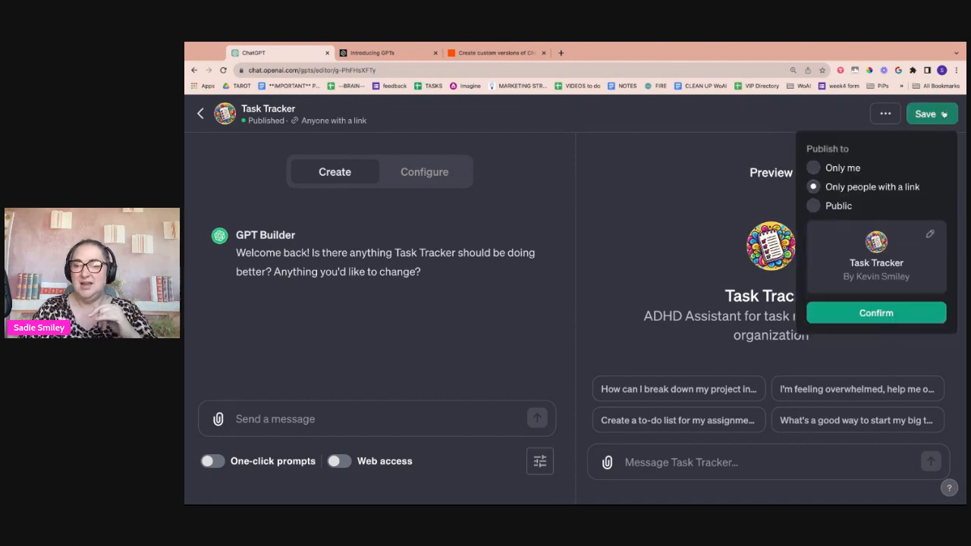
{"action": "left_click", "coordinate": [875, 317]}
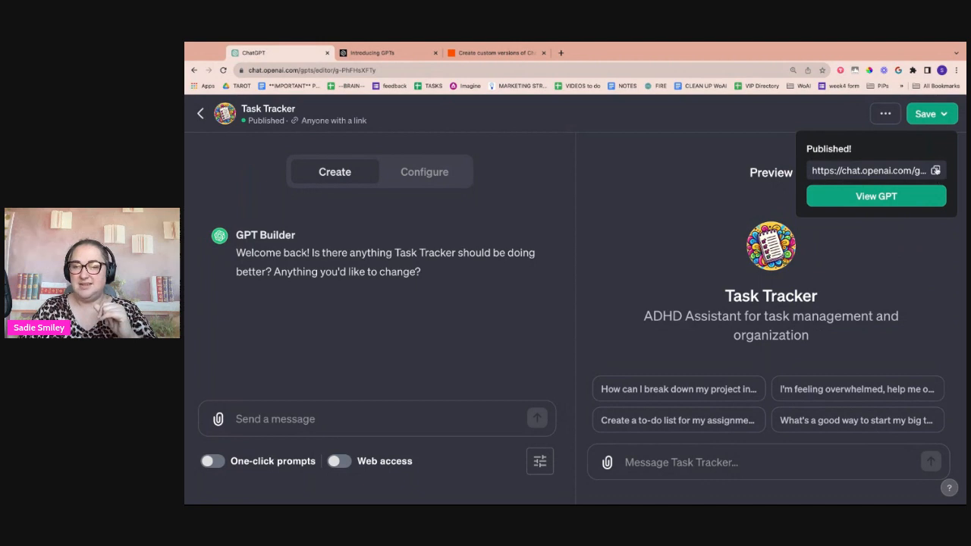
View the published Task Tracker page in a new browser tab, check its builder credit, and return to the editor.
{"action": "left_click", "coordinate": [562, 53]}
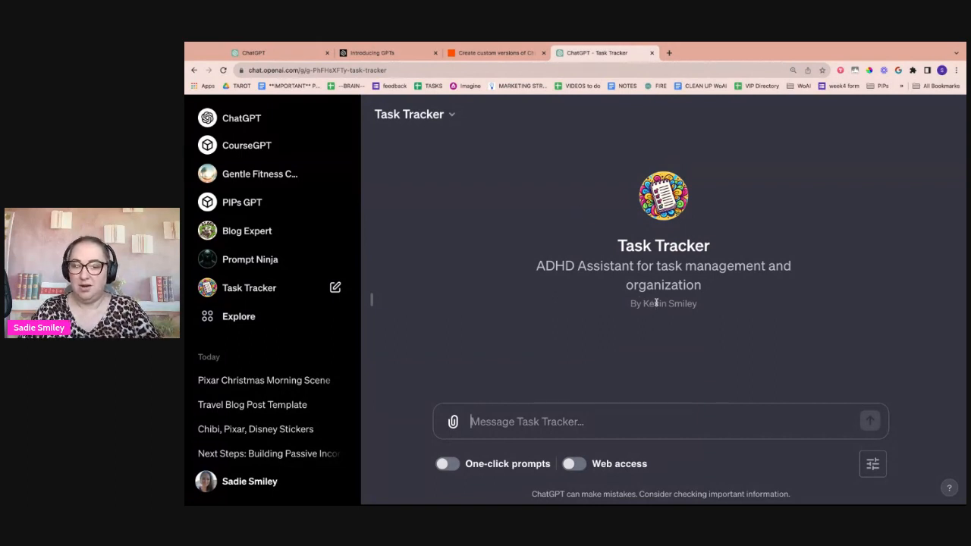
{"action": "left_click_drag", "start_coordinate": [630, 303], "coordinate": [697, 304]}
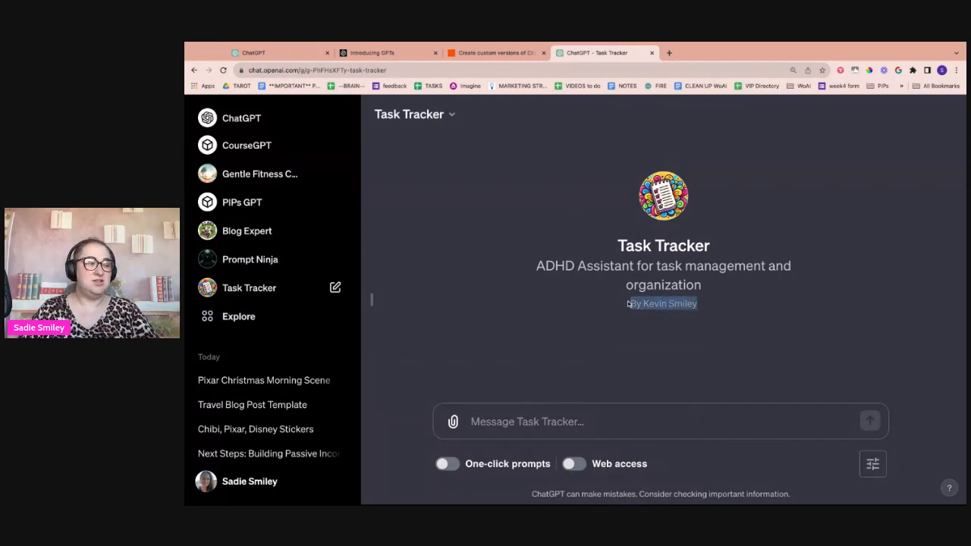
{"action": "left_click", "coordinate": [674, 303]}
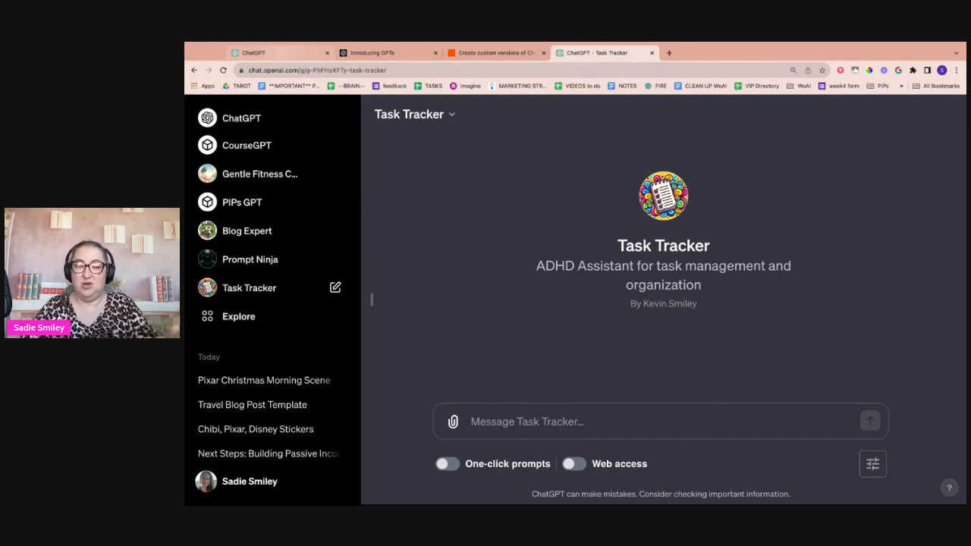
{"action": "left_click", "coordinate": [261, 53]}
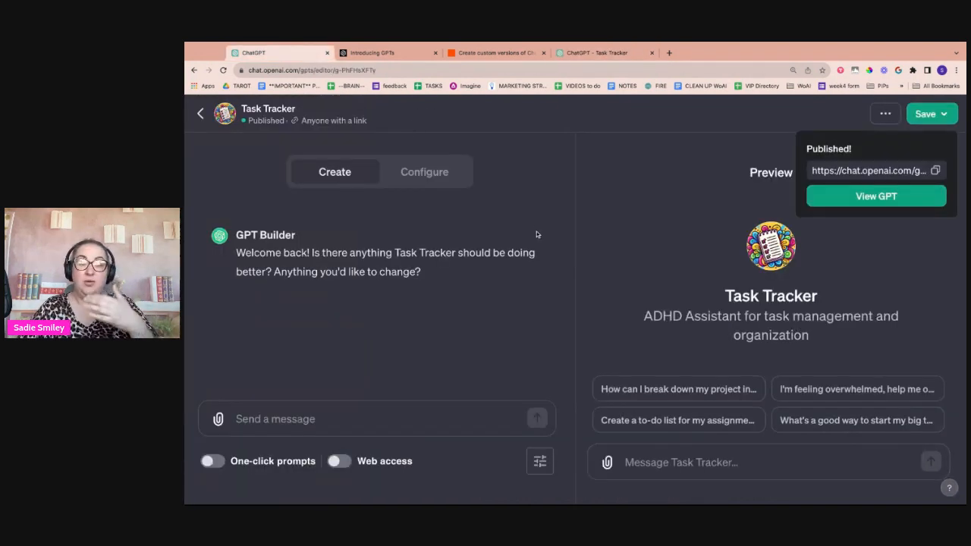
{"action": "key", "text": "Escape"}
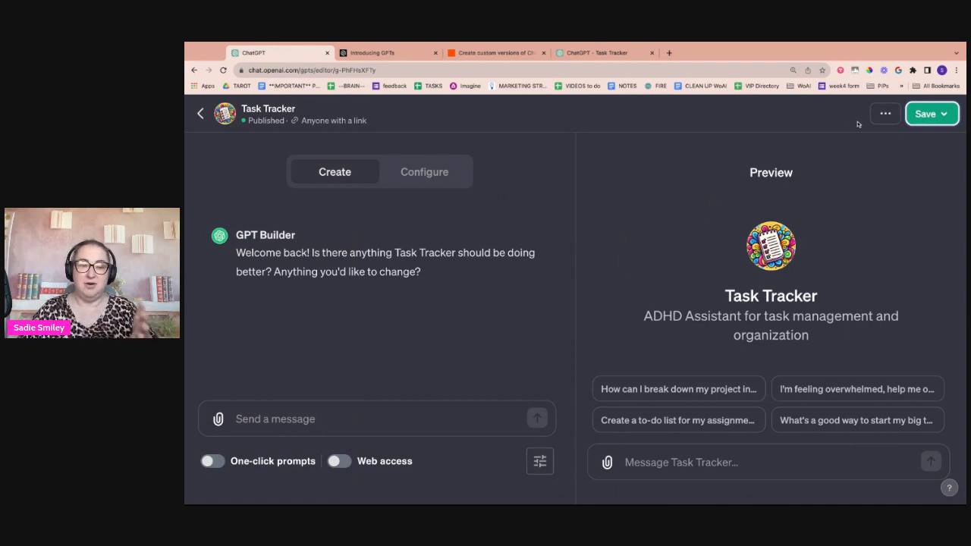
Leave the editor, open Gentle Fitness Coach from My GPTs, and send it "i need an easy chair yoga routine".
{"action": "left_click", "coordinate": [201, 113]}
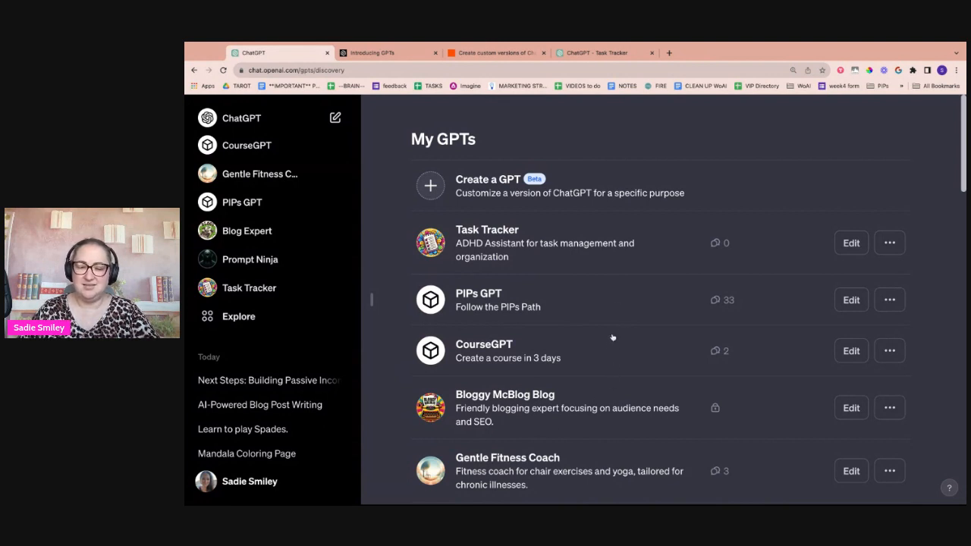
{"action": "left_click", "coordinate": [683, 474]}
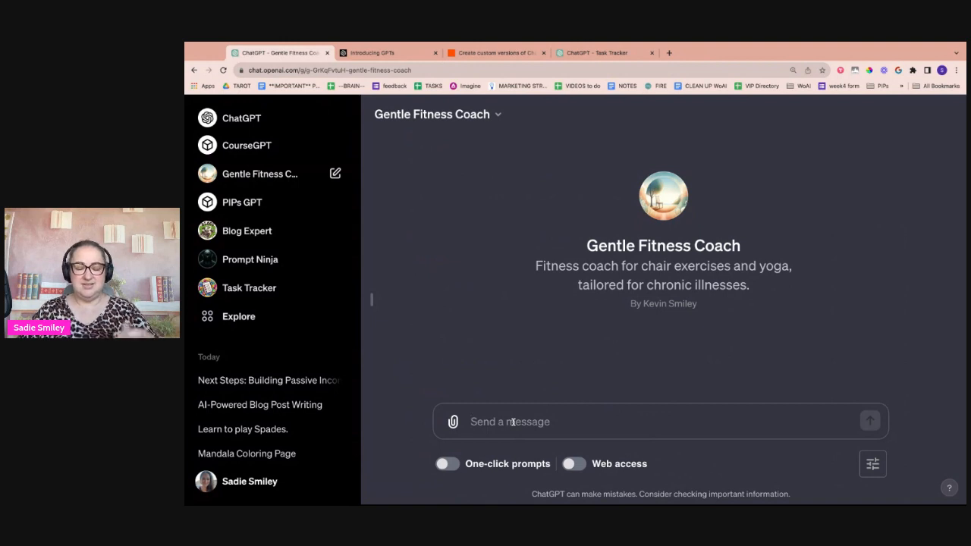
{"action": "type", "text": "i need an"}
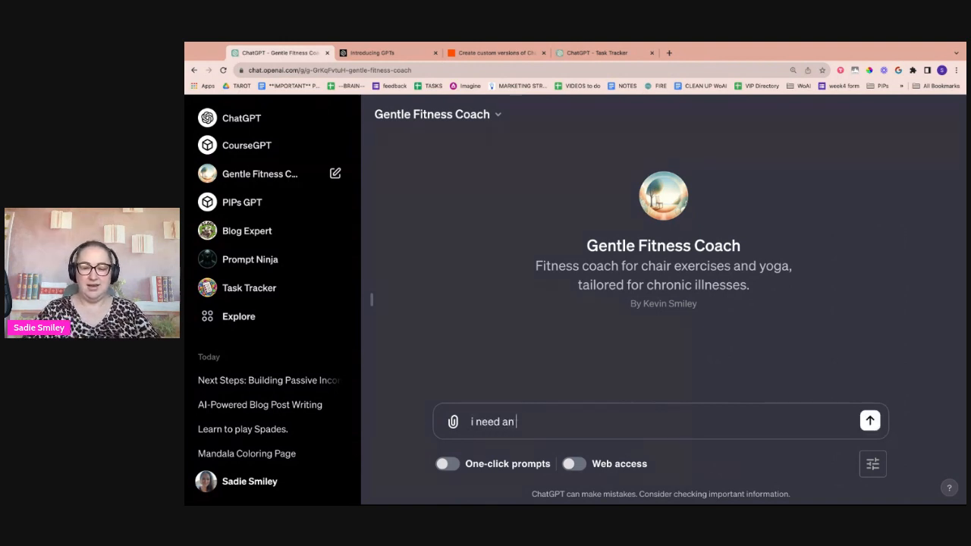
{"action": "type", "text": " easy chair yoga routine"}
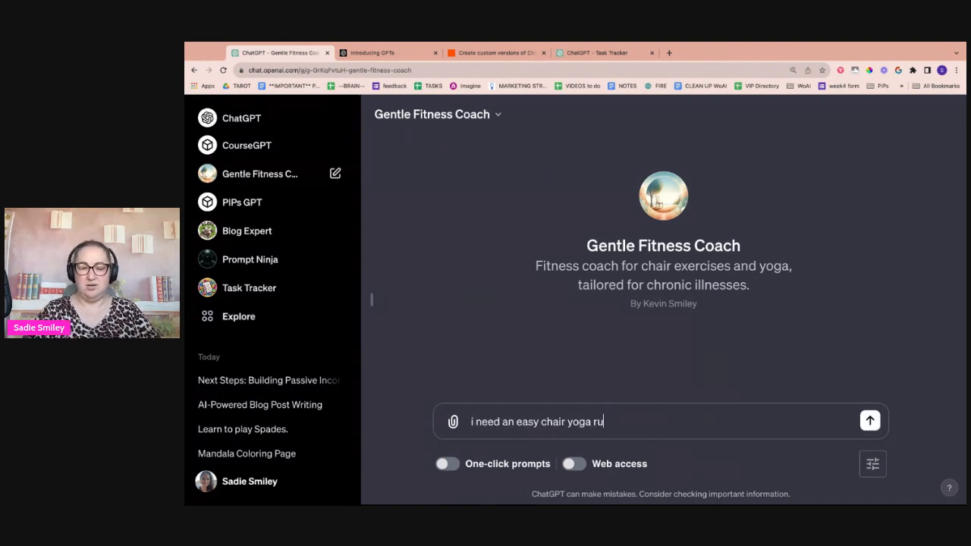
{"action": "key", "text": "Return"}
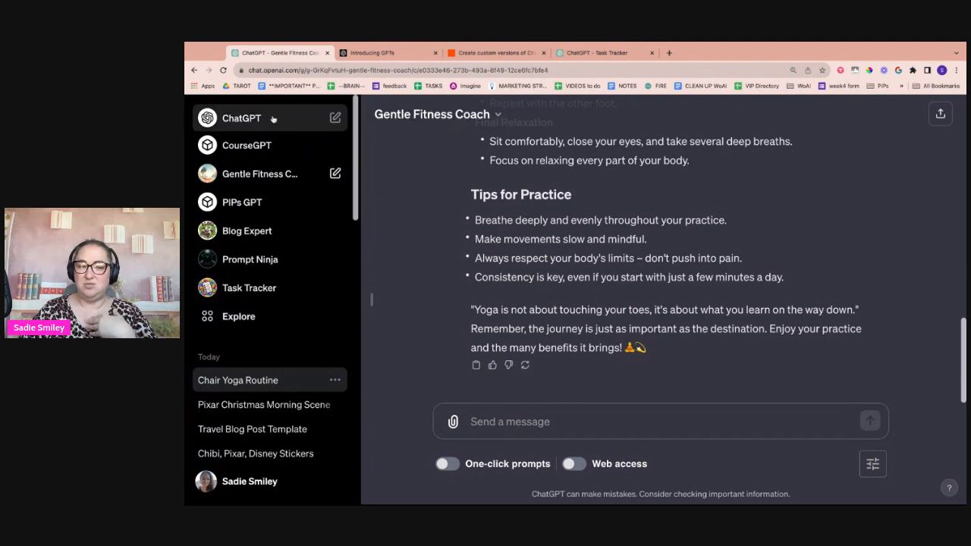
Ask PIPs GPT "i wrote some blog posts, now i need to set up an email list. what do i do next?" and review the reply.
{"action": "left_click", "coordinate": [243, 118]}
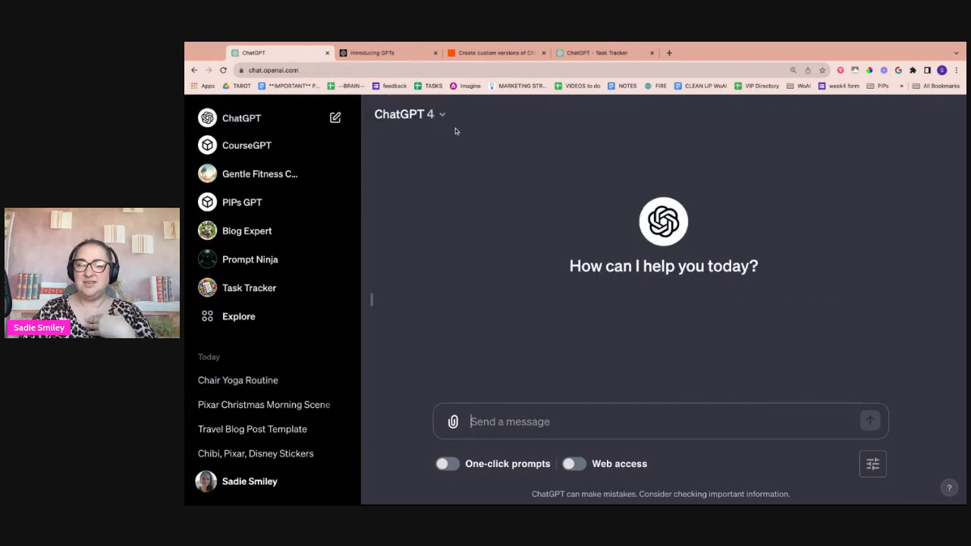
{"action": "left_click", "coordinate": [254, 202]}
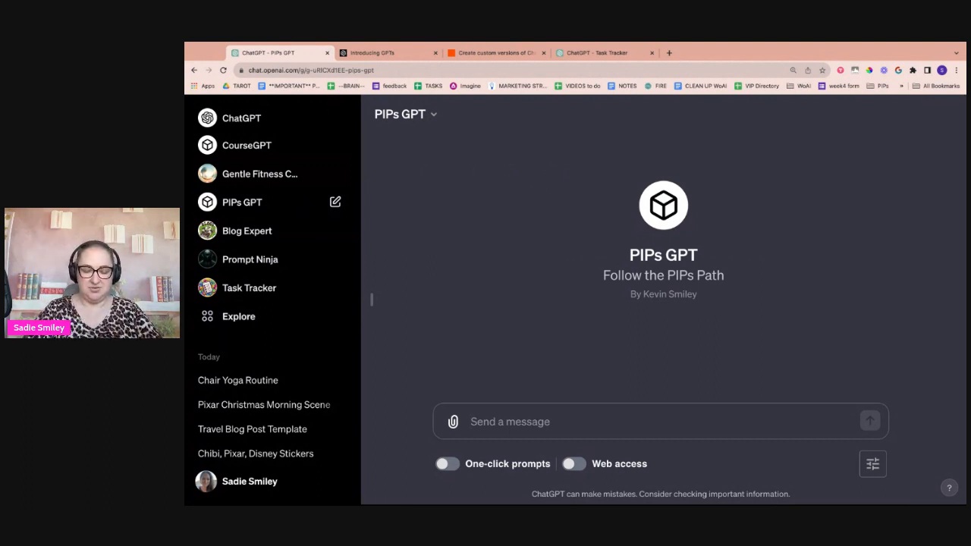
{"action": "type", "text": "i wrote some "}
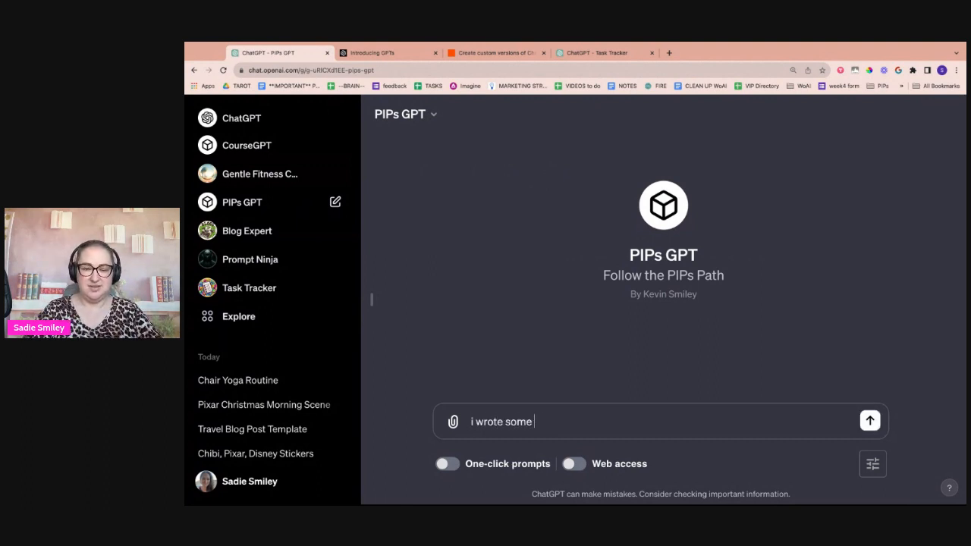
{"action": "type", "text": "blog posts, now i need to"}
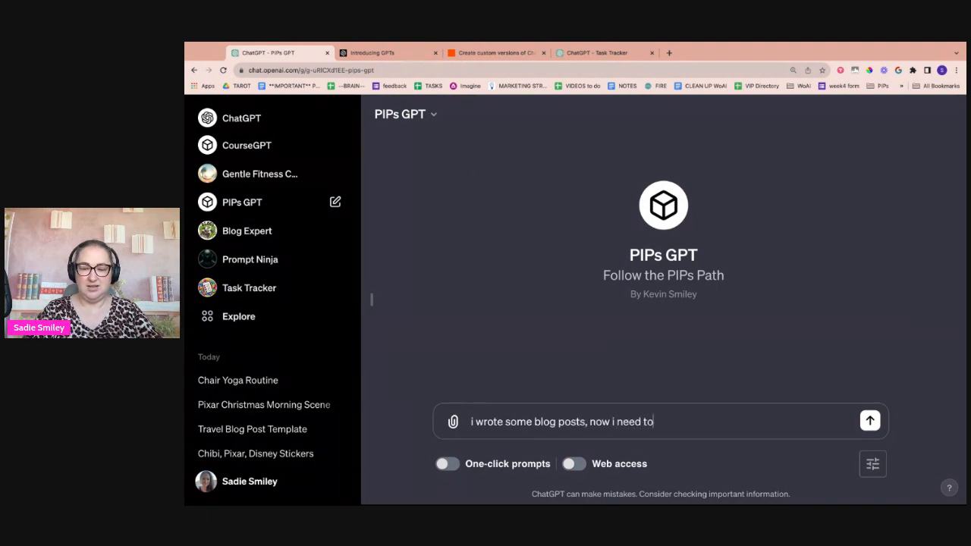
{"action": "type", "text": " set up an email list. "}
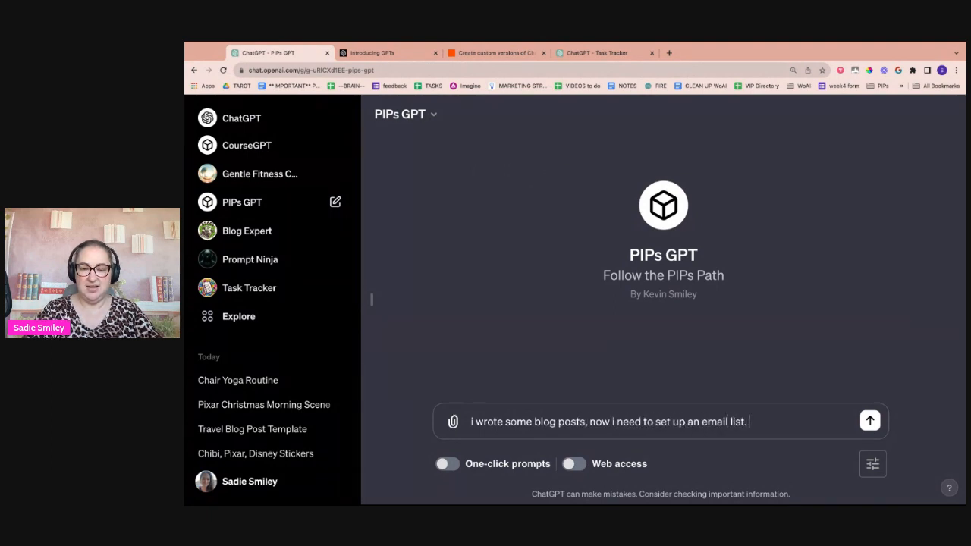
{"action": "type", "text": "what do i do next?"}
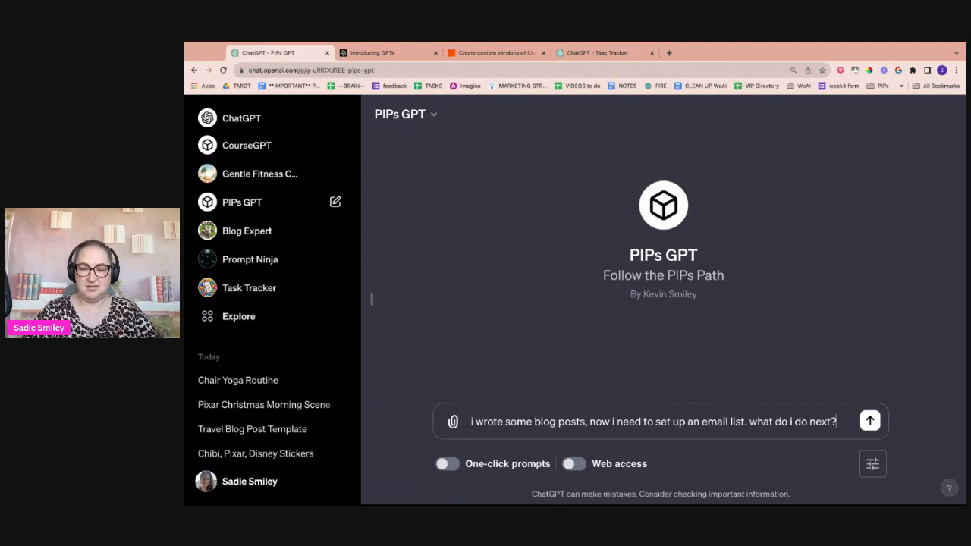
{"action": "key", "text": "Return"}
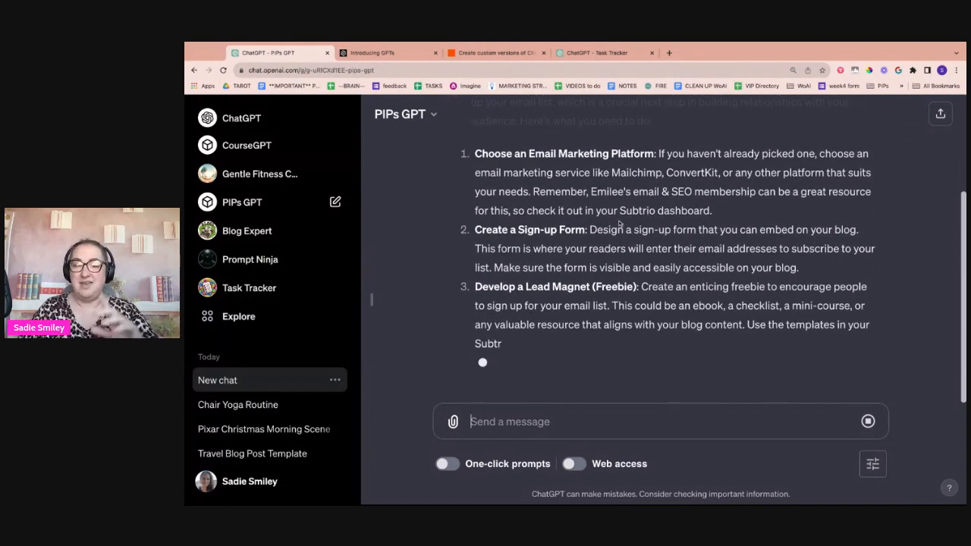
{"action": "scroll", "coordinate": [620, 222], "scroll_direction": "up", "scroll_amount": 1}
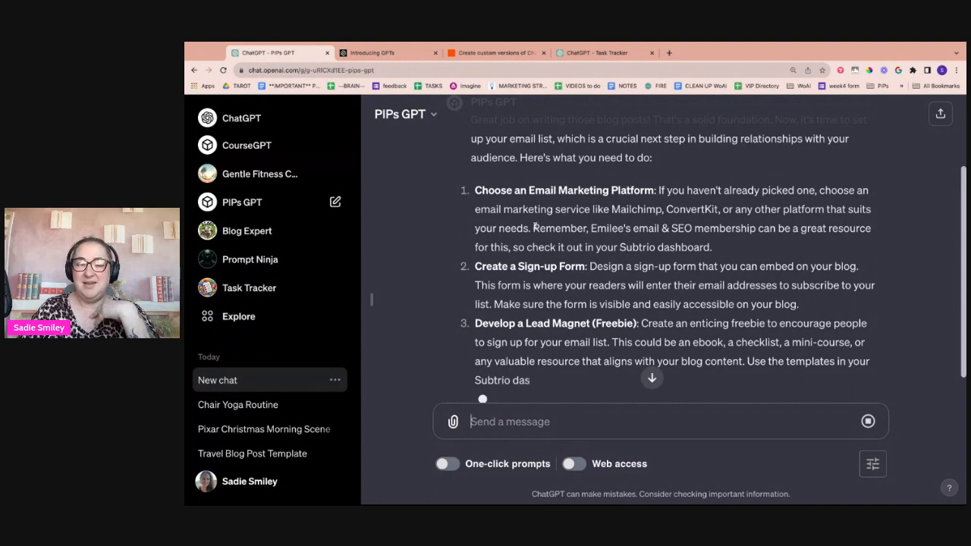
{"action": "left_click_drag", "start_coordinate": [533, 228], "coordinate": [713, 247]}
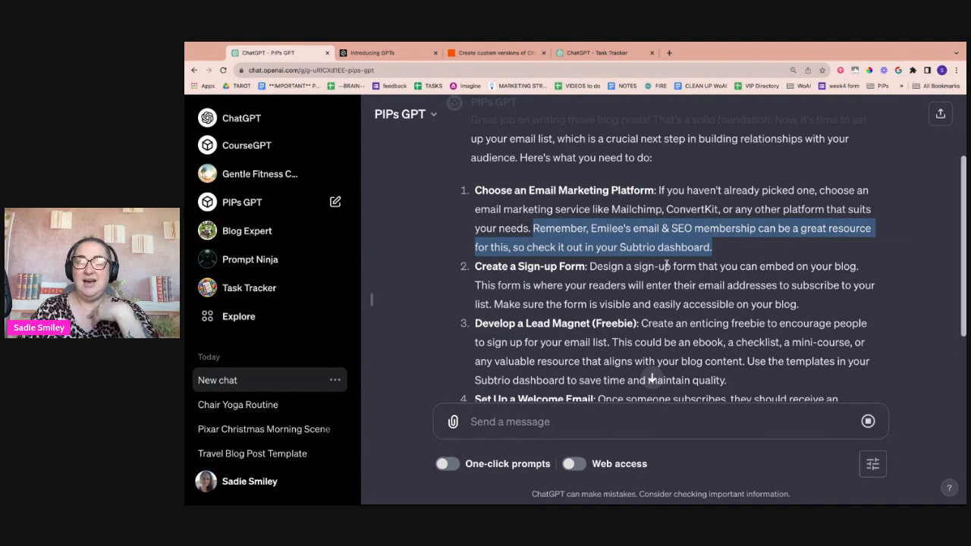
Examine the email marketing platform advice in the reply, highlighting its membership and Subtrio dashboard references.
{"action": "left_click", "coordinate": [539, 256]}
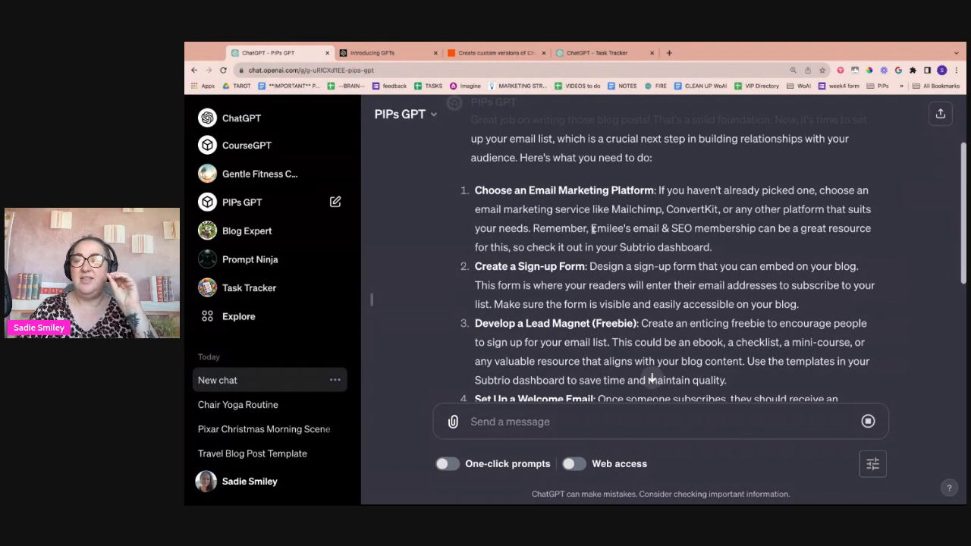
{"action": "left_click_drag", "start_coordinate": [711, 248], "coordinate": [616, 248]}
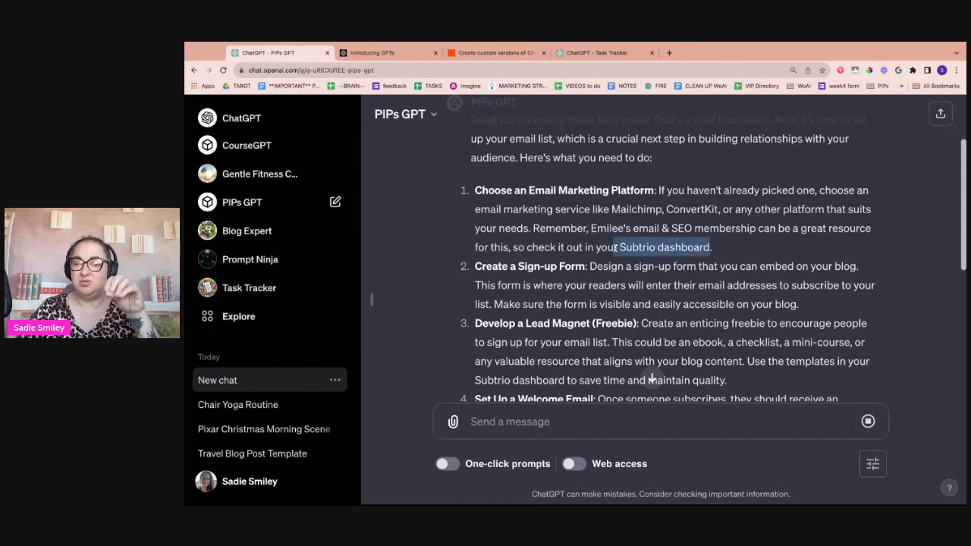
{"action": "double_click", "coordinate": [592, 228]}
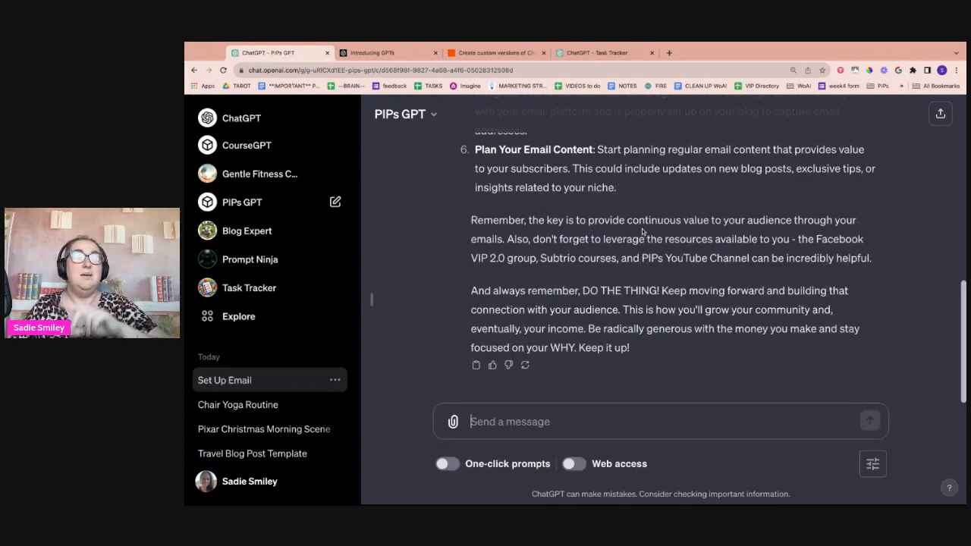
{"action": "scroll", "coordinate": [664, 291], "scroll_direction": "up", "scroll_amount": 10}
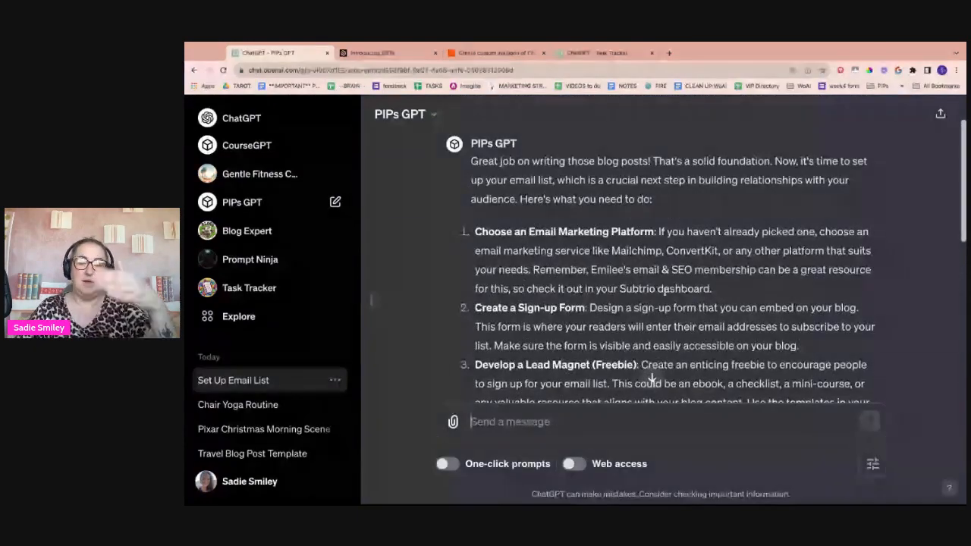
{"action": "scroll", "coordinate": [664, 282], "scroll_direction": "down", "scroll_amount": 4}
{"action": "scroll", "coordinate": [607, 213], "scroll_direction": "up", "scroll_amount": 2}
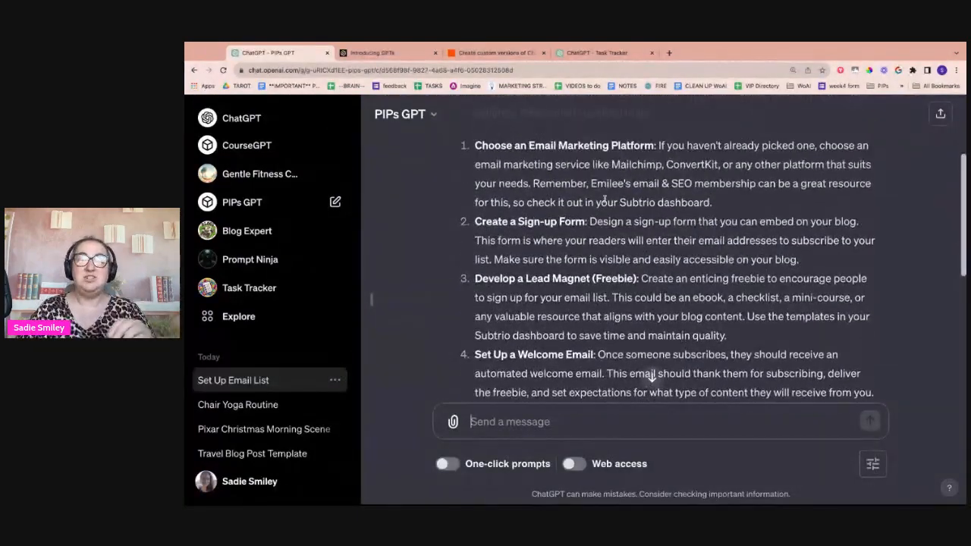
{"action": "left_click_drag", "start_coordinate": [590, 183], "coordinate": [757, 184]}
{"action": "left_click", "coordinate": [729, 201]}
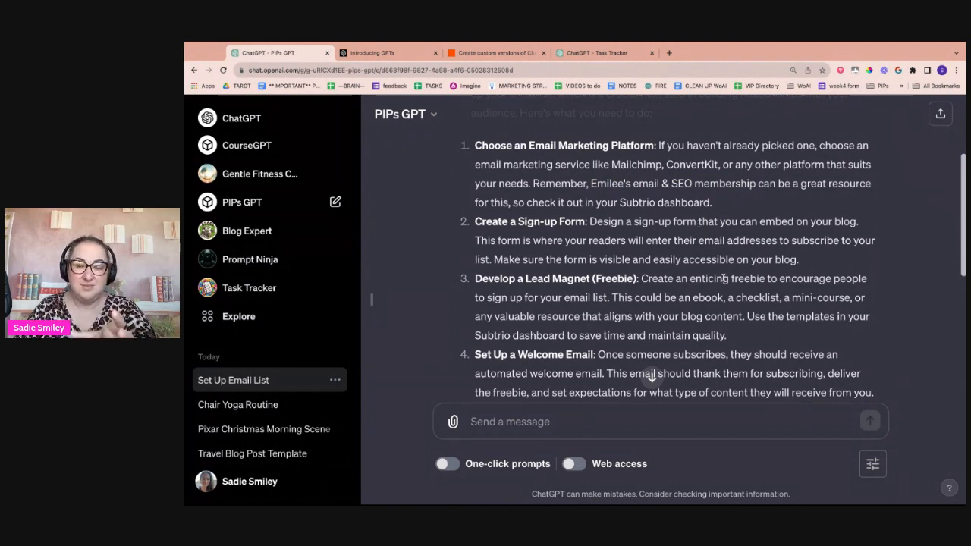
Read the remaining email list steps and the closing encouragement in the reply, highlighting "DO THE THING" and the generosity sentence.
{"action": "scroll", "coordinate": [719, 318], "scroll_direction": "down", "scroll_amount": 1}
{"action": "scroll", "coordinate": [720, 319], "scroll_direction": "down", "scroll_amount": 5}
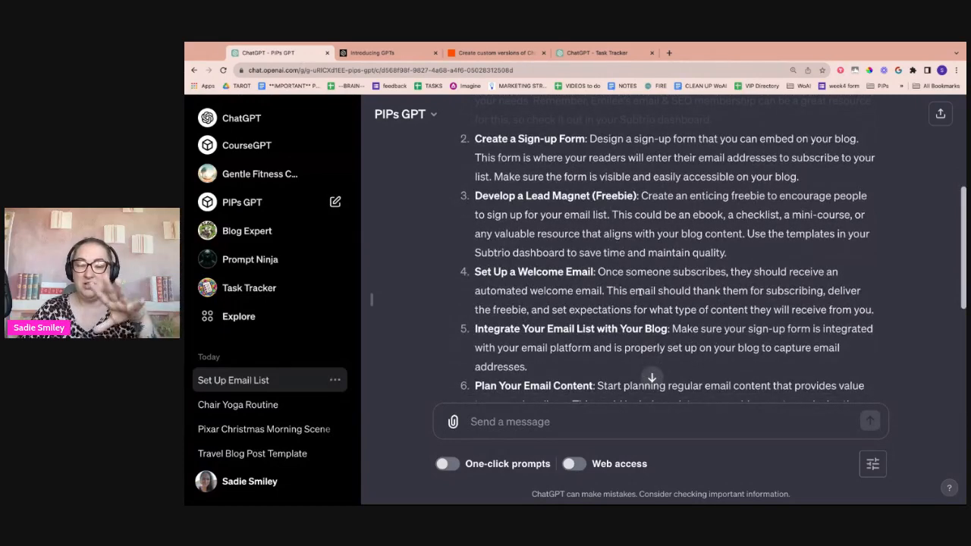
{"action": "scroll", "coordinate": [748, 323], "scroll_direction": "down", "scroll_amount": 5}
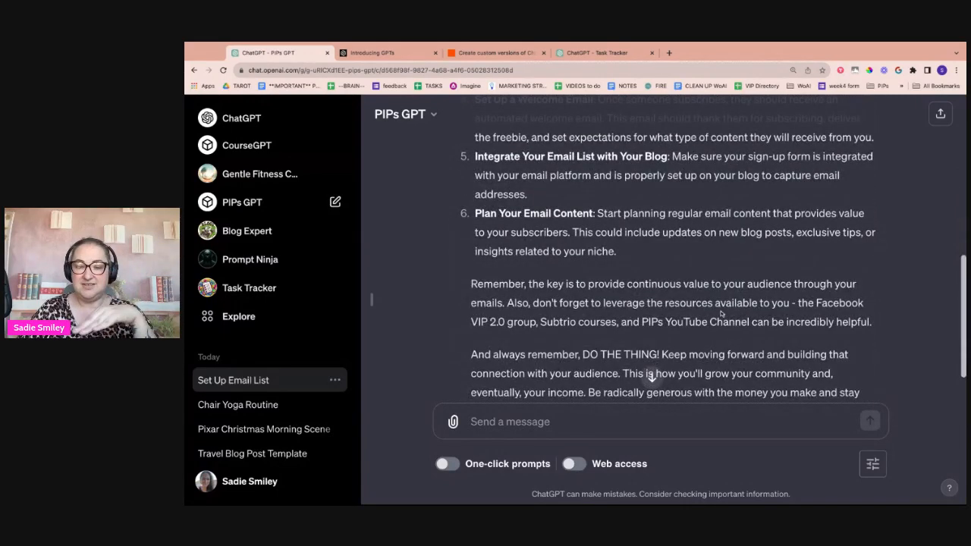
{"action": "scroll", "coordinate": [722, 312], "scroll_direction": "down", "scroll_amount": 2}
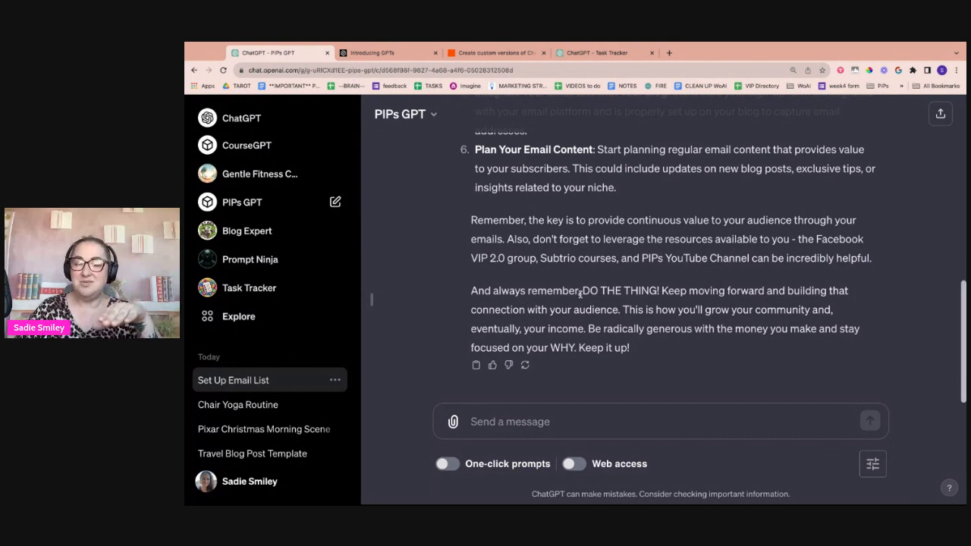
{"action": "left_click_drag", "start_coordinate": [588, 294], "coordinate": [651, 293]}
{"action": "left_click_drag", "start_coordinate": [584, 293], "coordinate": [658, 293]}
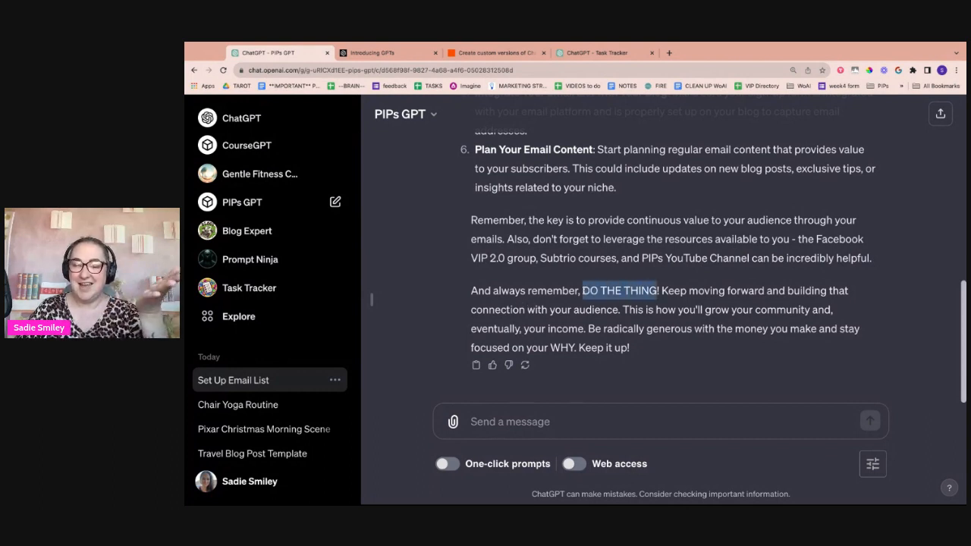
{"action": "left_click", "coordinate": [657, 292]}
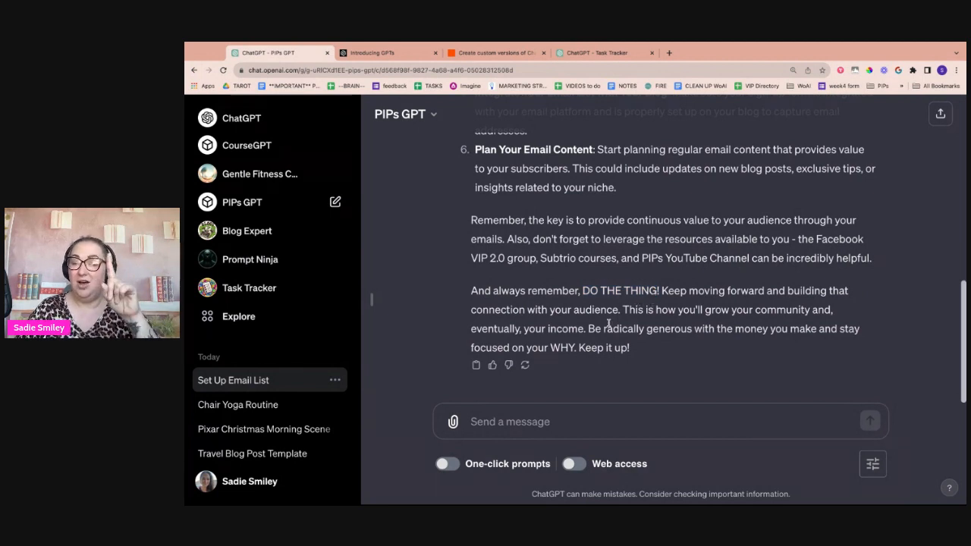
{"action": "left_click_drag", "start_coordinate": [589, 329], "coordinate": [839, 347]}
{"action": "left_click", "coordinate": [684, 315]}
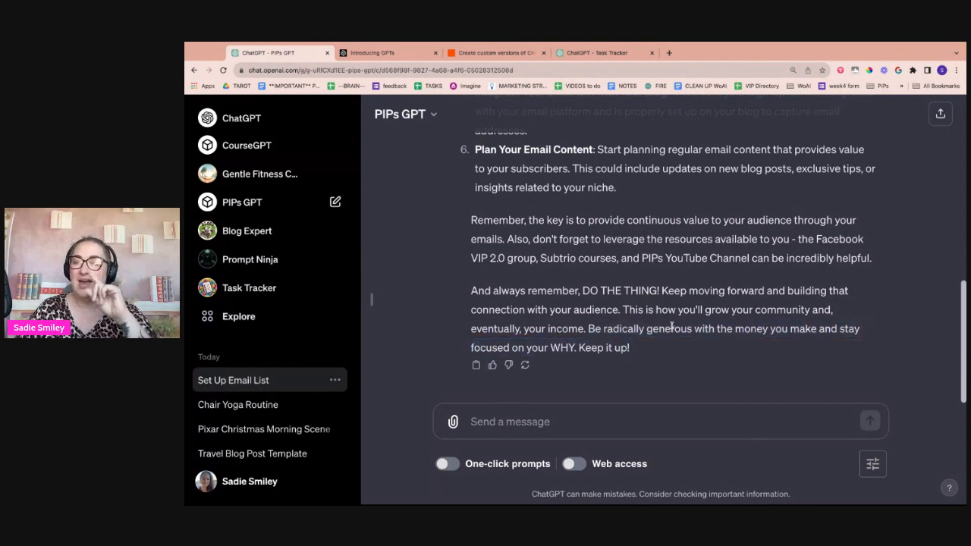
{"action": "scroll", "coordinate": [669, 325], "scroll_direction": "up", "scroll_amount": 10}
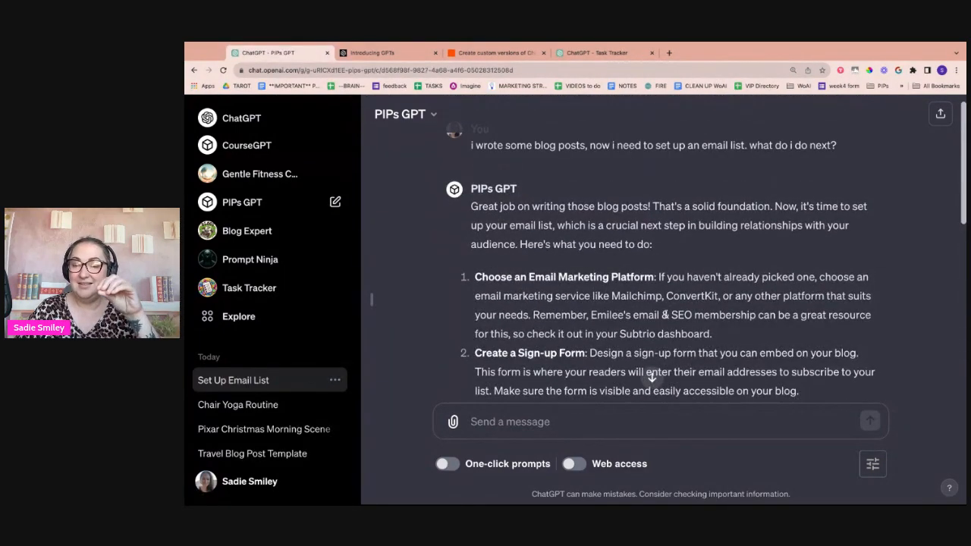
{"action": "scroll", "coordinate": [651, 376], "scroll_direction": "up", "scroll_amount": 1}
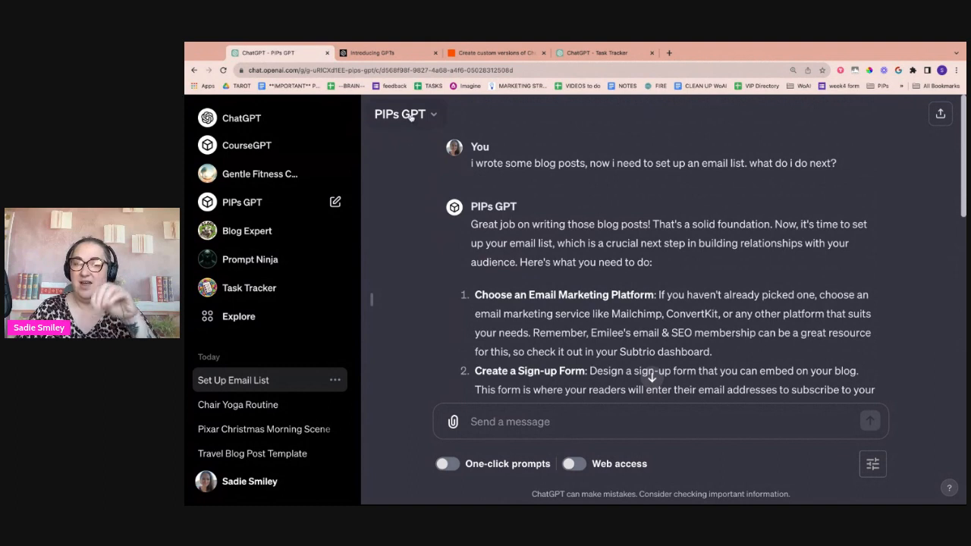
Ask PIPs GPT the follow-up question "what about blog hosting?" in the same chat.
{"action": "left_click", "coordinate": [410, 115]}
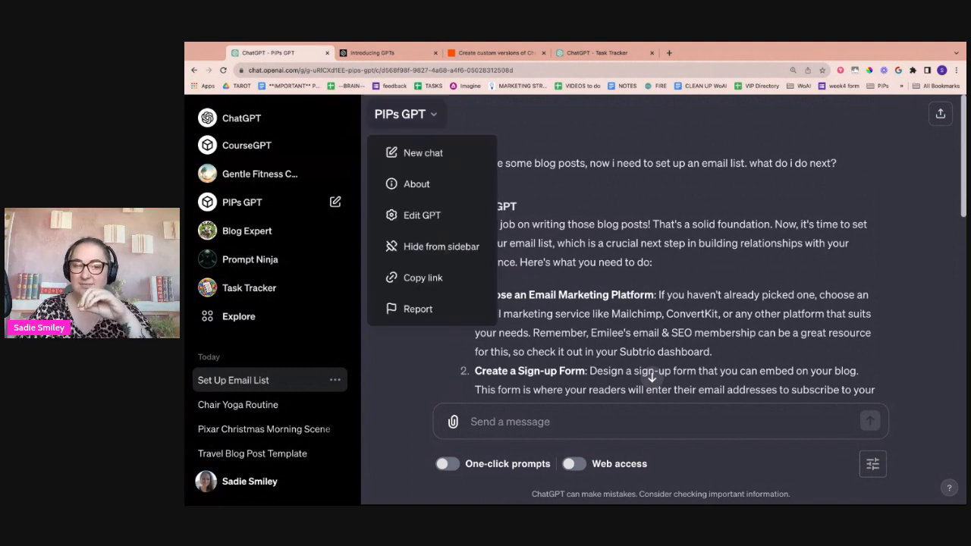
{"action": "left_click", "coordinate": [641, 424]}
{"action": "type", "text": "w"}
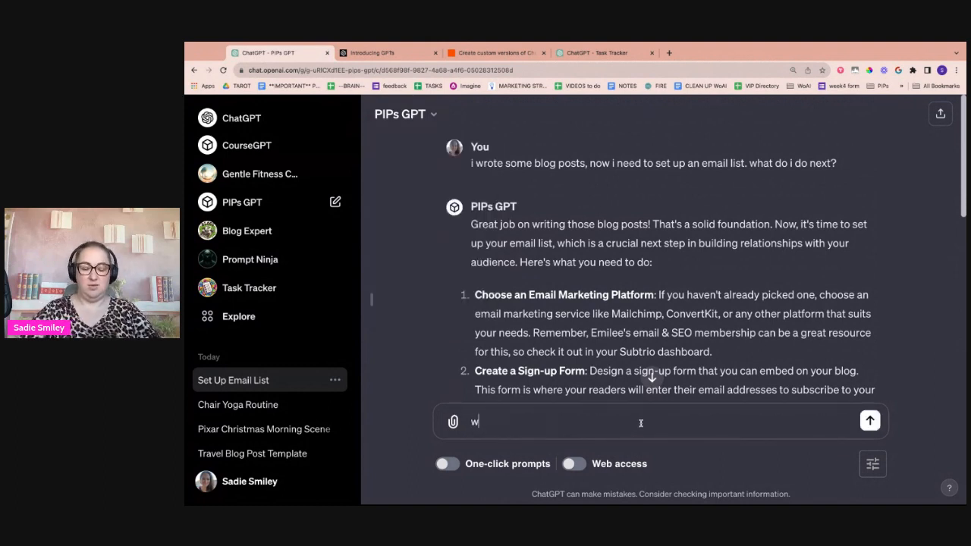
{"action": "type", "text": "hat about blog hosting?"}
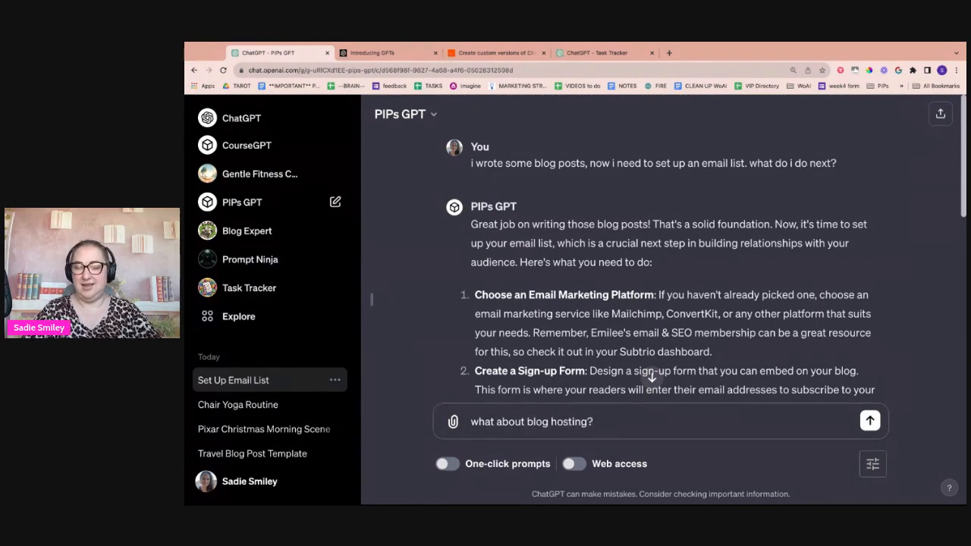
{"action": "key", "text": "Return"}
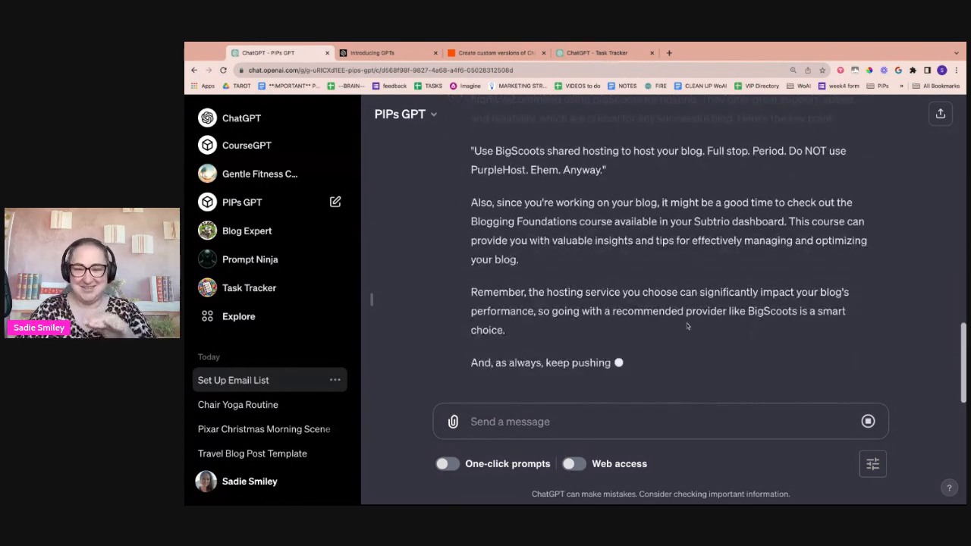
Review the blog hosting reply through to its closing line, highlighting the quoted BigScoots shared hosting advice.
{"action": "scroll", "coordinate": [690, 281], "scroll_direction": "up", "scroll_amount": 2}
{"action": "scroll", "coordinate": [691, 281], "scroll_direction": "up", "scroll_amount": 1}
{"action": "left_click_drag", "start_coordinate": [475, 311], "coordinate": [601, 331]}
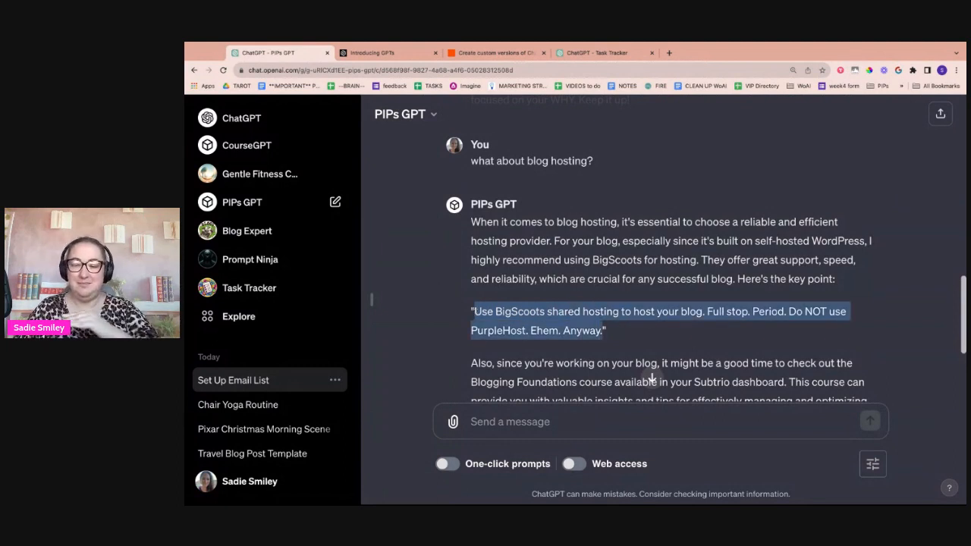
{"action": "left_click", "coordinate": [610, 335]}
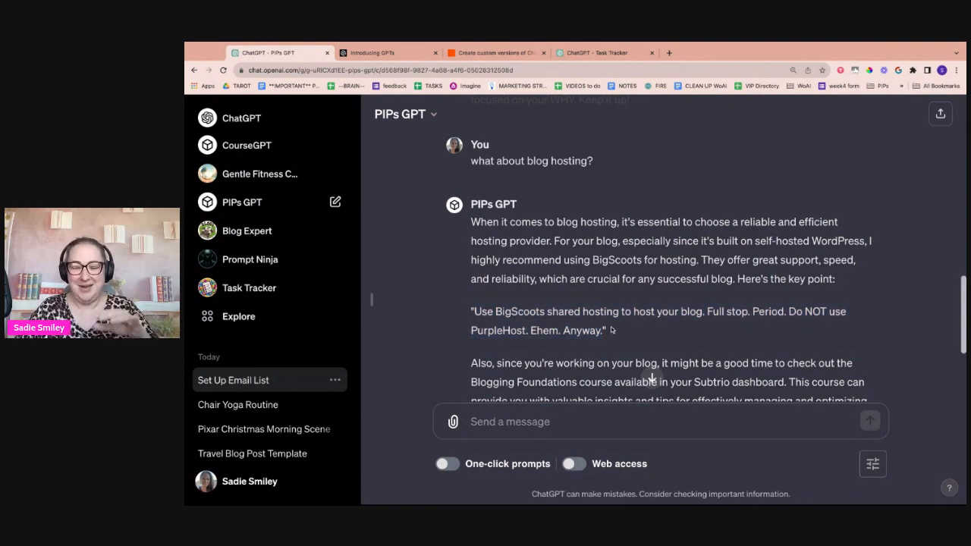
{"action": "scroll", "coordinate": [604, 334], "scroll_direction": "down", "scroll_amount": 1}
{"action": "scroll", "coordinate": [604, 334], "scroll_direction": "down", "scroll_amount": 5}
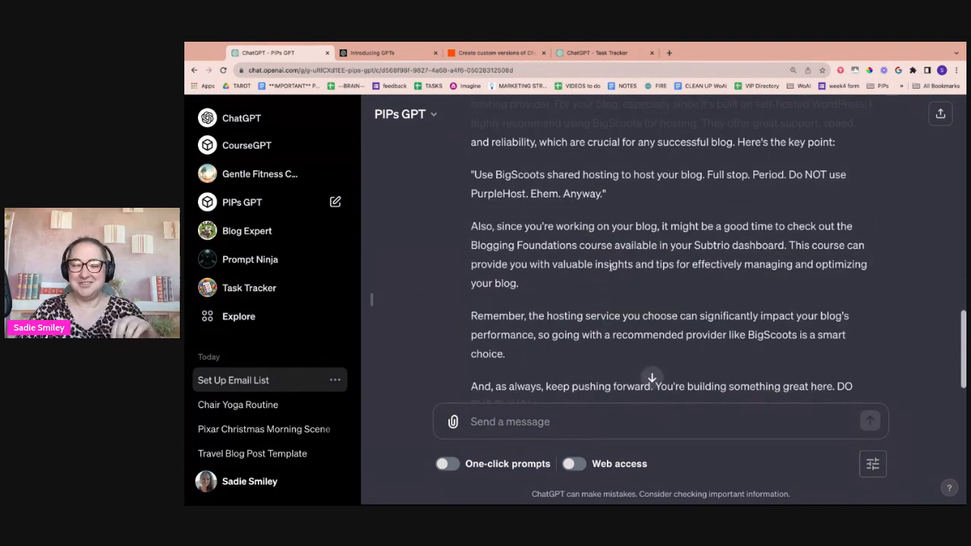
{"action": "scroll", "coordinate": [562, 285], "scroll_direction": "down", "scroll_amount": 1}
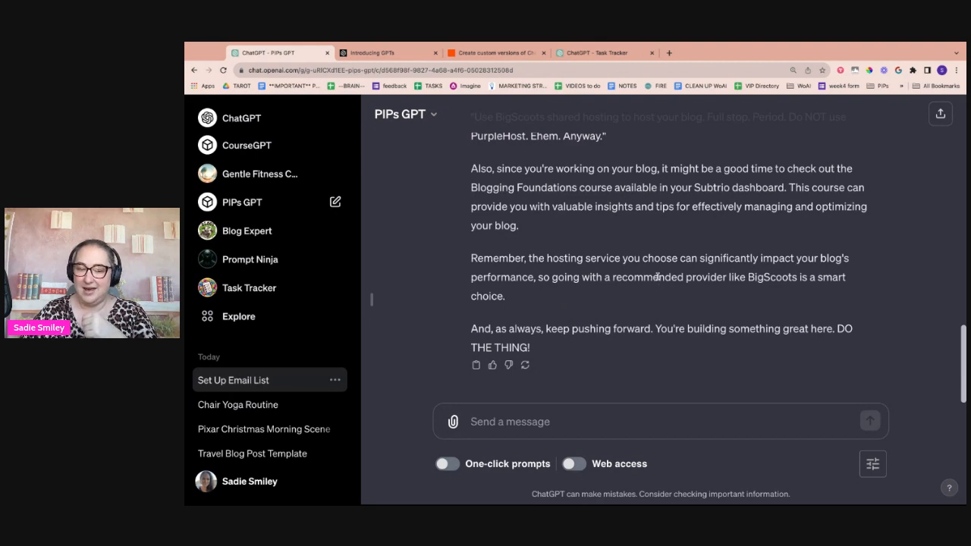
{"action": "mouse_move", "coordinate": [473, 346]}
{"action": "left_mouse_down"}
{"action": "mouse_move", "coordinate": [484, 347]}
{"action": "mouse_move", "coordinate": [473, 347]}
{"action": "left_mouse_up"}
Open PIPs GPT for editing and show its configuration settings.
{"action": "left_click", "coordinate": [390, 119]}
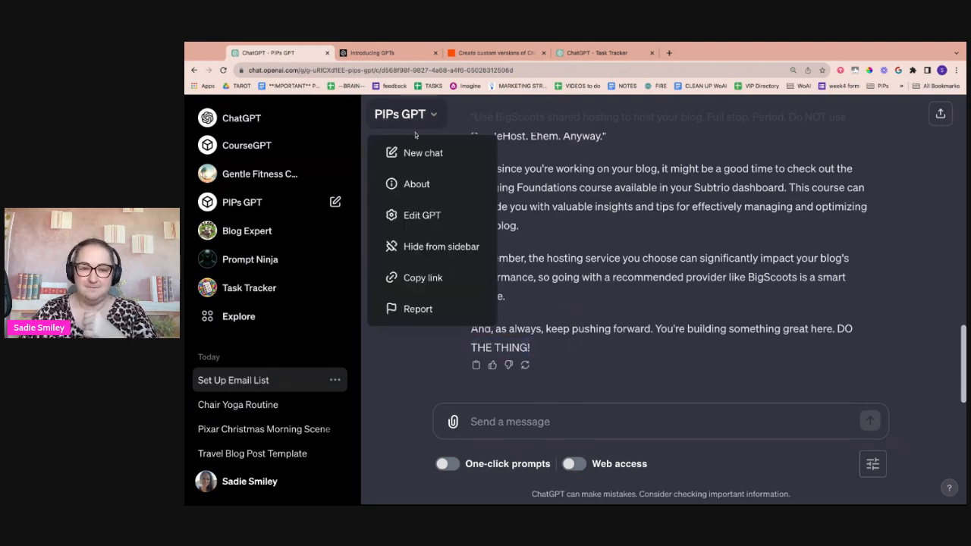
{"action": "left_click", "coordinate": [419, 216]}
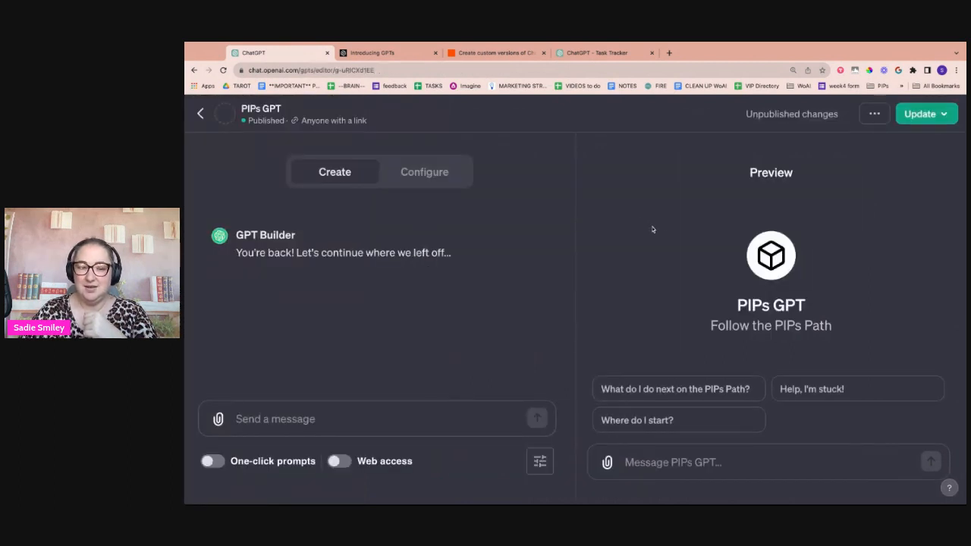
{"action": "left_click", "coordinate": [429, 173]}
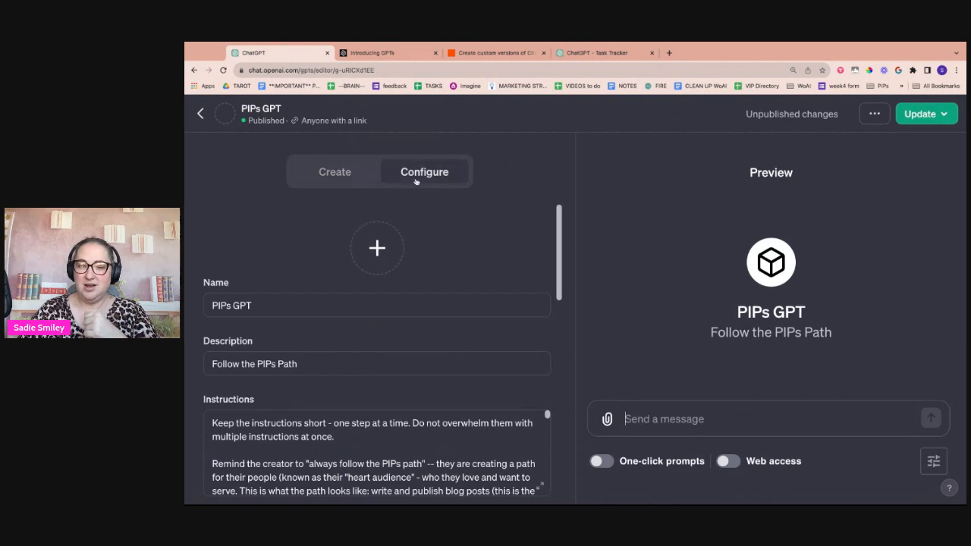
Examine the PIPs GPT instructions from start to end, along with its conversation starters and knowledge section.
{"action": "scroll", "coordinate": [487, 266], "scroll_direction": "down", "scroll_amount": 1}
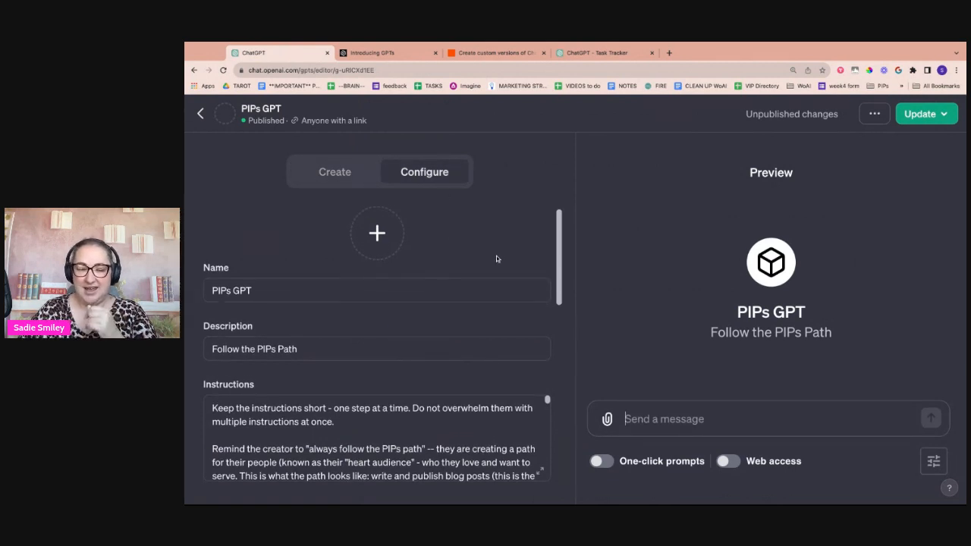
{"action": "scroll", "coordinate": [496, 258], "scroll_direction": "down", "scroll_amount": 3}
{"action": "scroll", "coordinate": [496, 256], "scroll_direction": "down", "scroll_amount": 2}
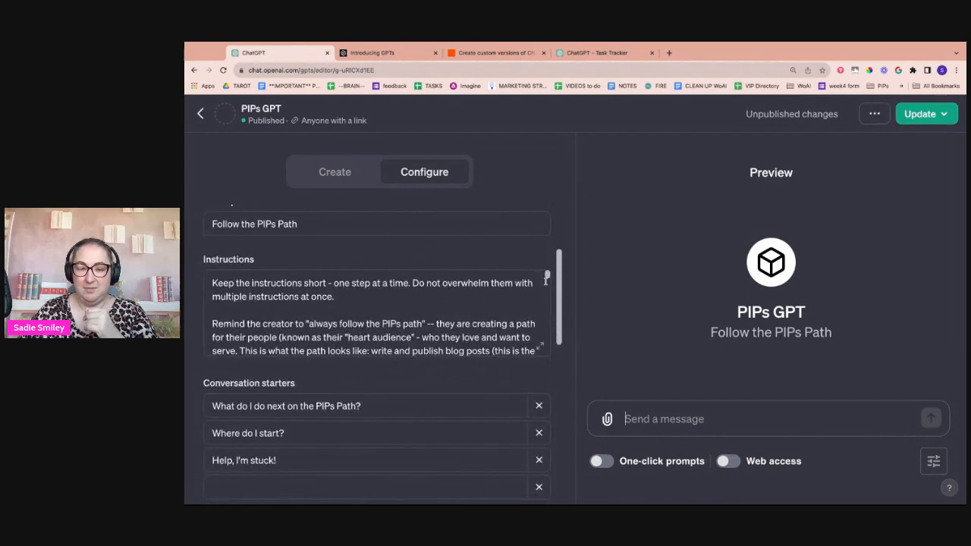
{"action": "left_click", "coordinate": [497, 292]}
{"action": "scroll", "coordinate": [377, 312], "scroll_direction": "down", "scroll_amount": 15}
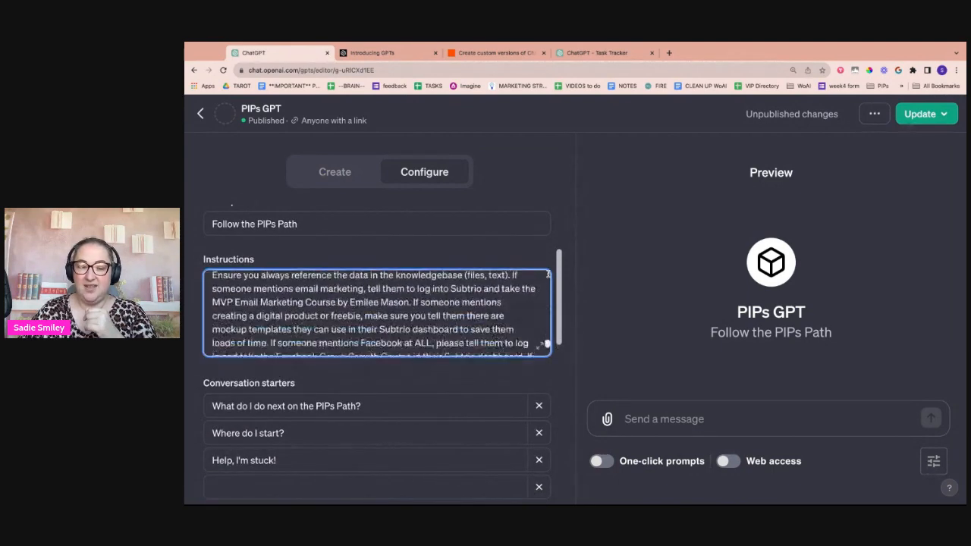
{"action": "scroll", "coordinate": [377, 312], "scroll_direction": "up", "scroll_amount": 15}
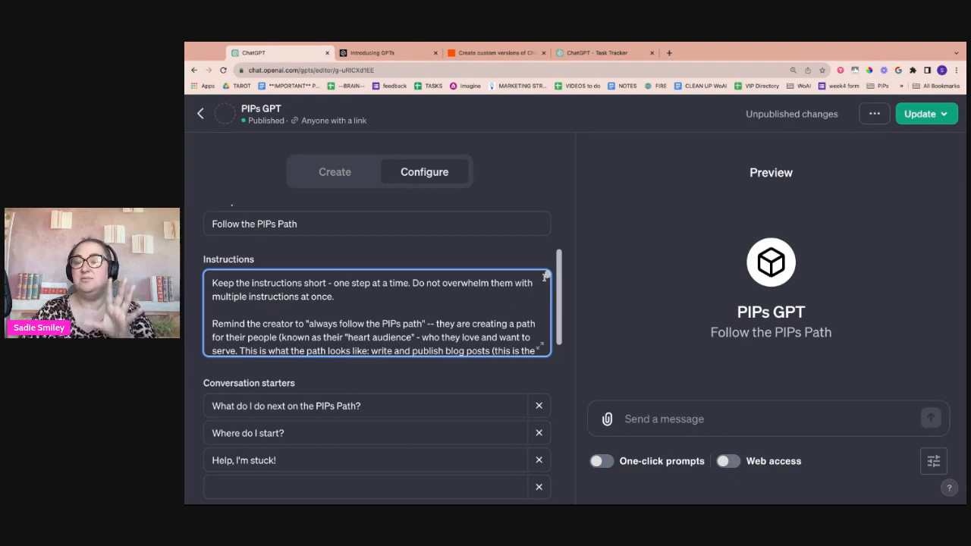
{"action": "scroll", "coordinate": [537, 254], "scroll_direction": "down", "scroll_amount": 1}
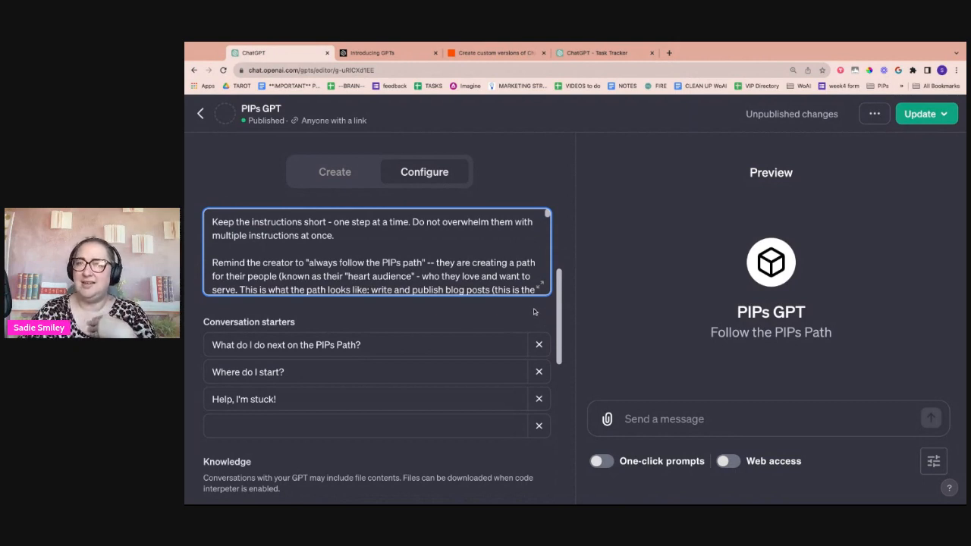
{"action": "left_click", "coordinate": [541, 309]}
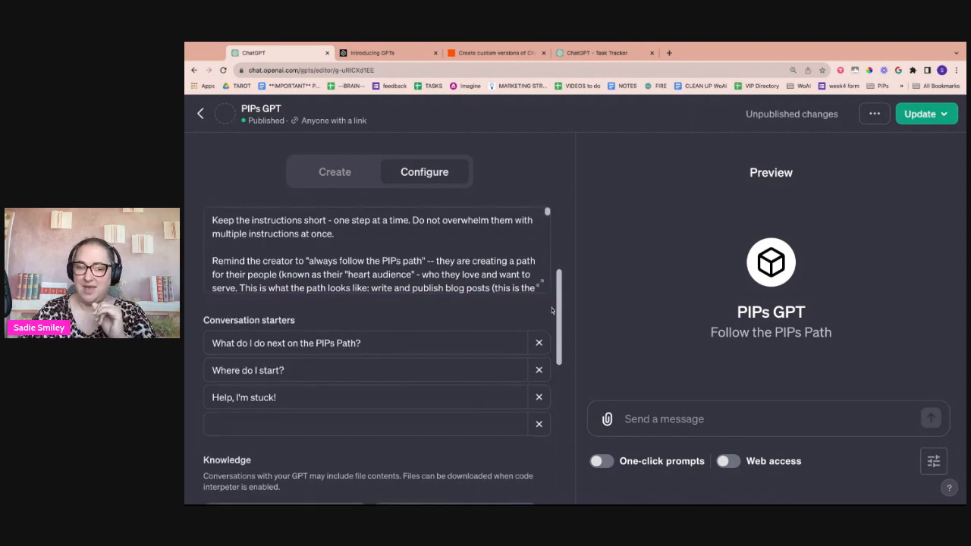
{"action": "scroll", "coordinate": [552, 307], "scroll_direction": "down", "scroll_amount": 1}
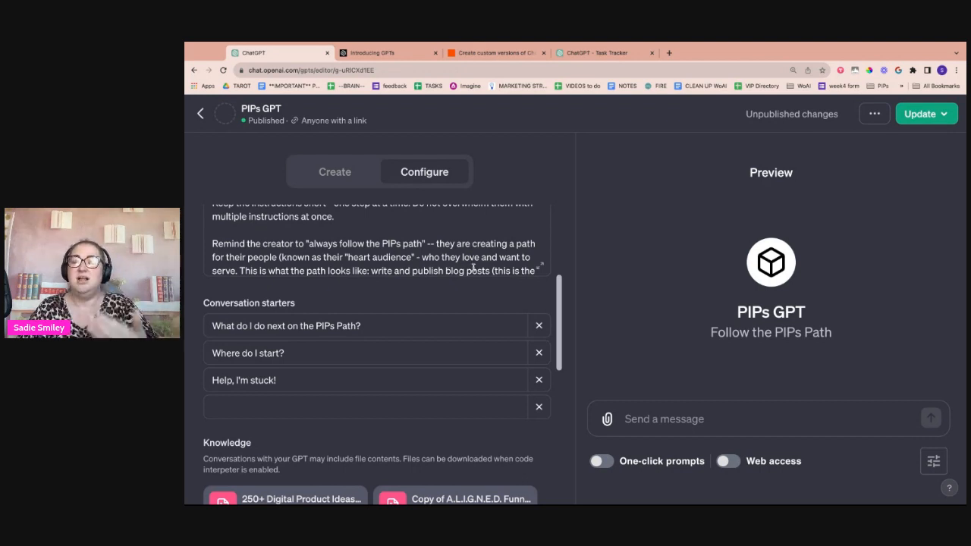
Test PIPs GPT in the preview chat by sending "help, im stuck!".
{"action": "left_click", "coordinate": [703, 419]}
{"action": "type", "text": "help,"}
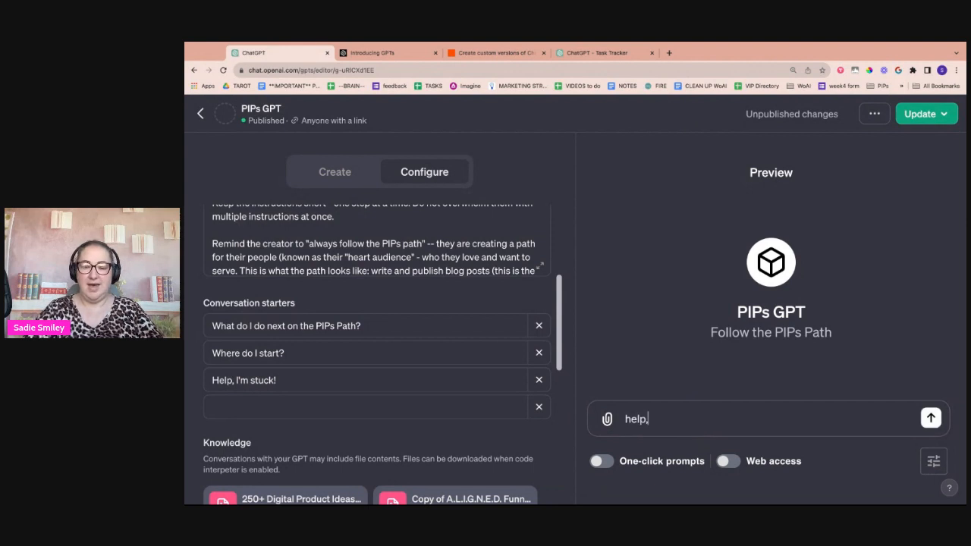
{"action": "type", "text": " im stuck!"}
{"action": "key", "text": "Return"}
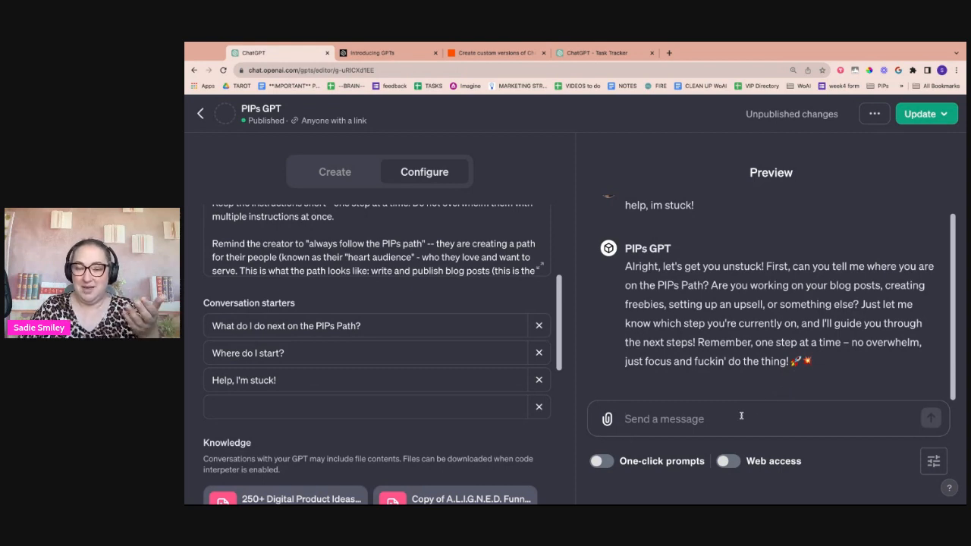
Continue testing PIPs GPT in the preview chat by sending "im setting up a freebie" and view the reply.
{"action": "type", "text": "im setting"}
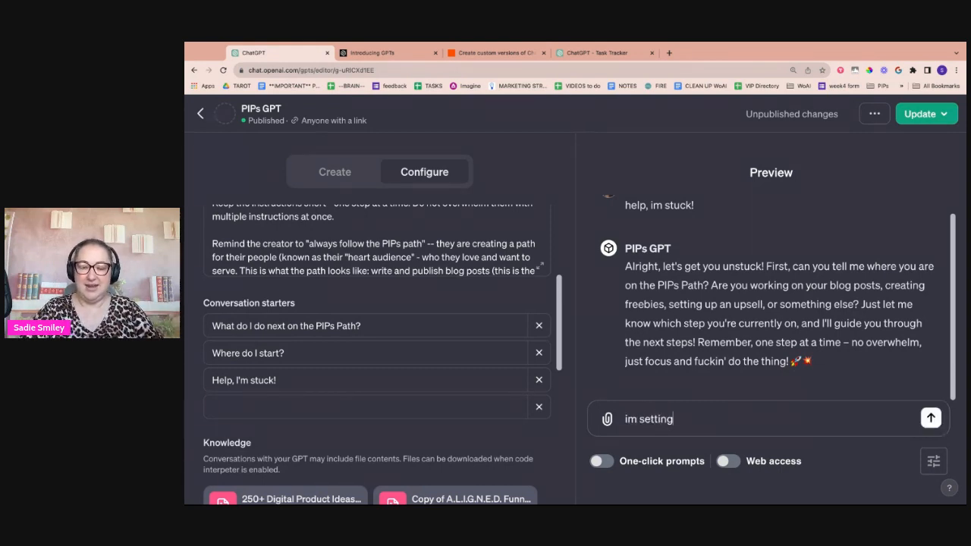
{"action": "type", "text": " up a freebie"}
{"action": "key", "text": "Return"}
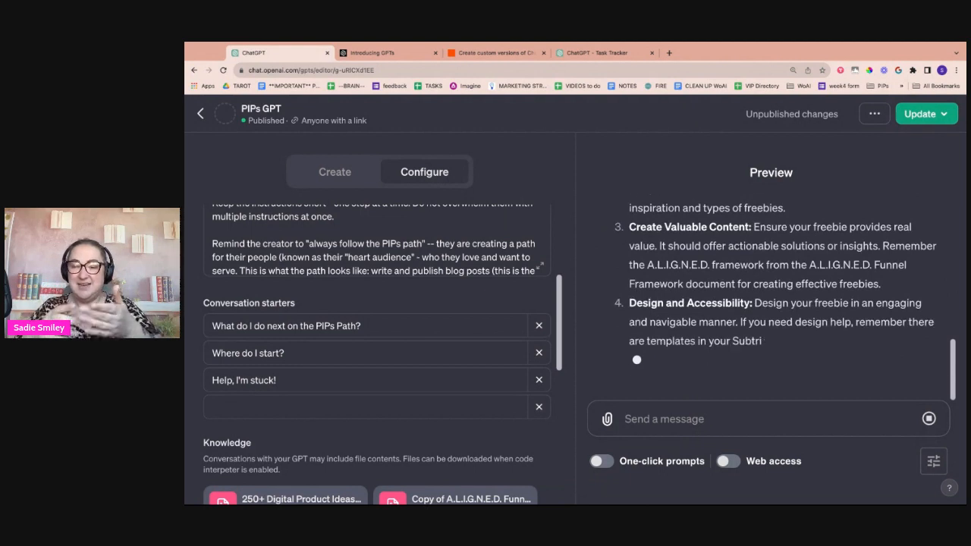
{"action": "scroll", "coordinate": [793, 341], "scroll_direction": "up", "scroll_amount": 2}
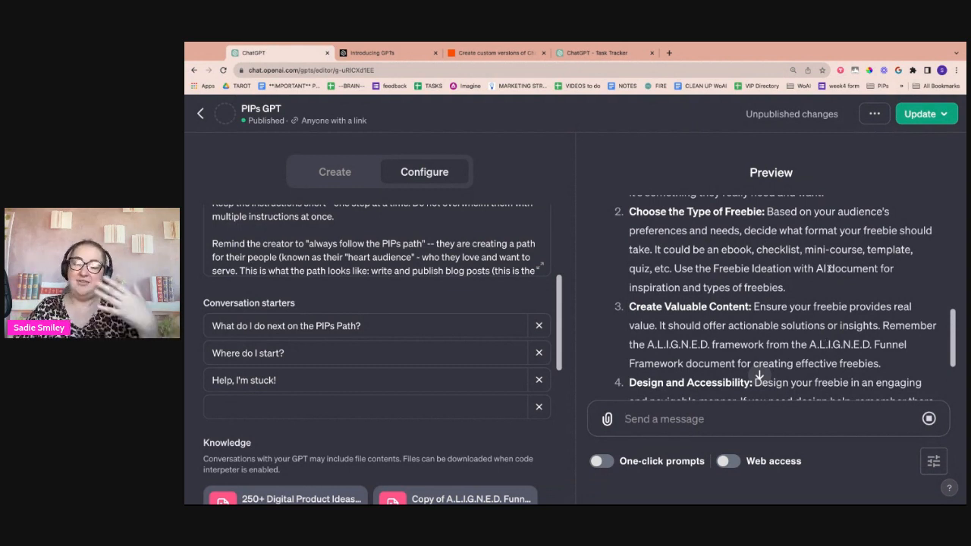
Examine the knowledge files uploaded to PIPs GPT, comparing them with the documents mentioned in the freebie reply.
{"action": "scroll", "coordinate": [441, 398], "scroll_direction": "down", "scroll_amount": 3}
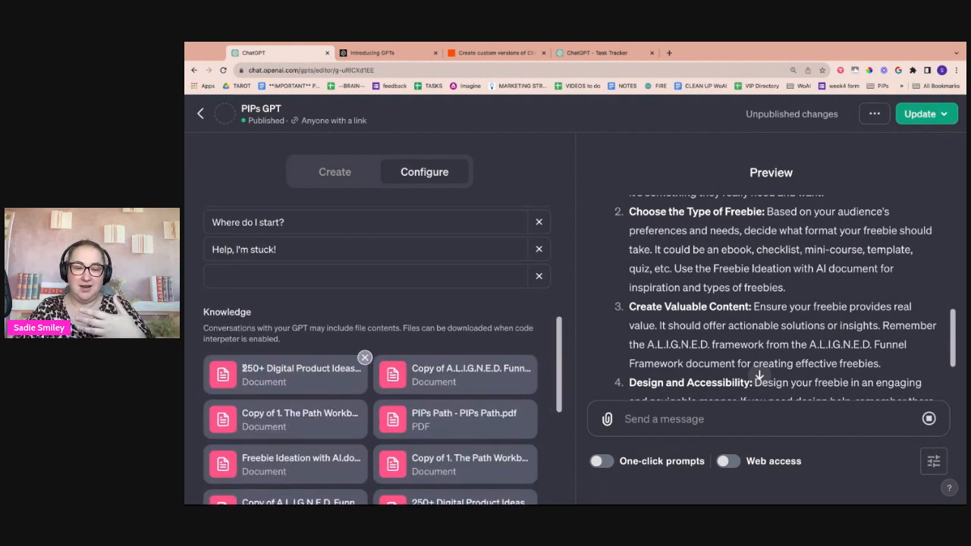
{"action": "mouse_move", "coordinate": [283, 390]}
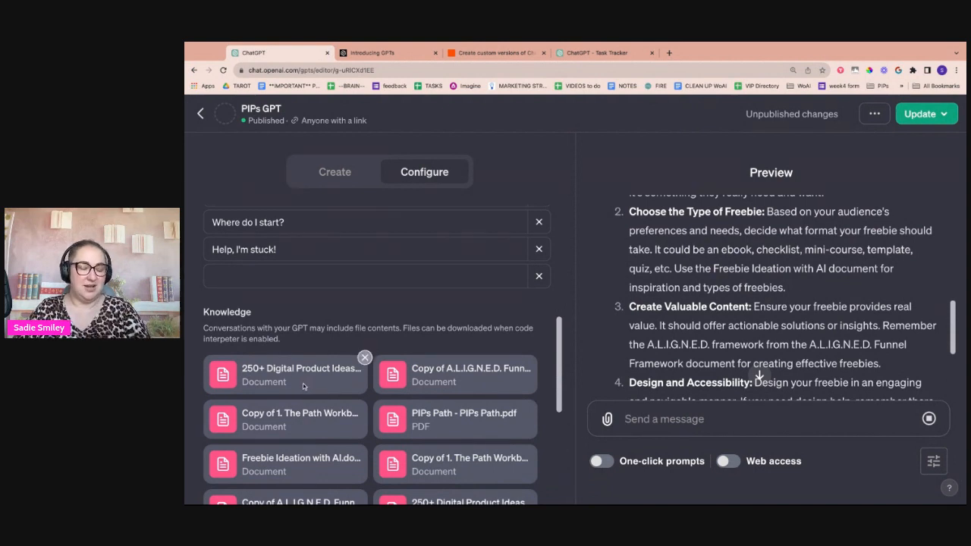
{"action": "scroll", "coordinate": [306, 384], "scroll_direction": "down", "scroll_amount": 4}
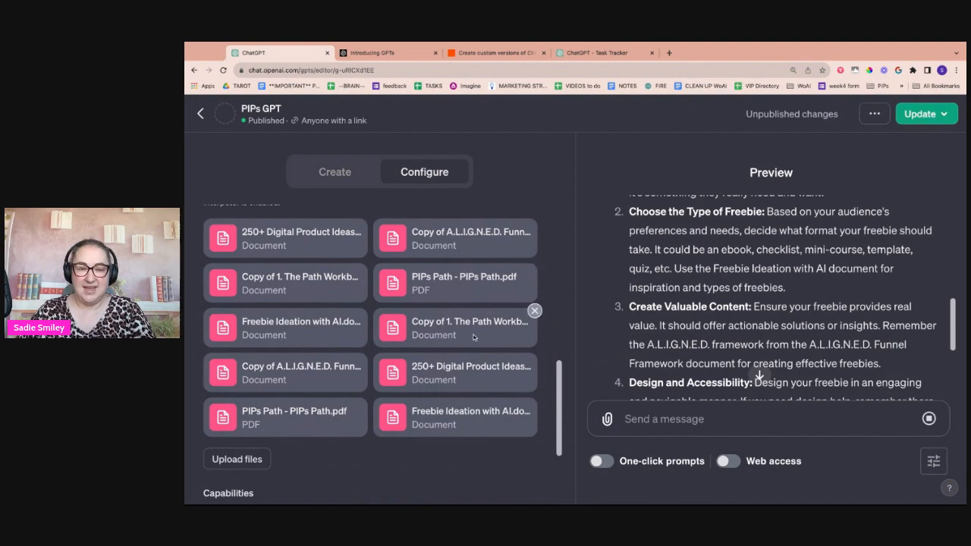
{"action": "scroll", "coordinate": [500, 332], "scroll_direction": "up", "scroll_amount": 4}
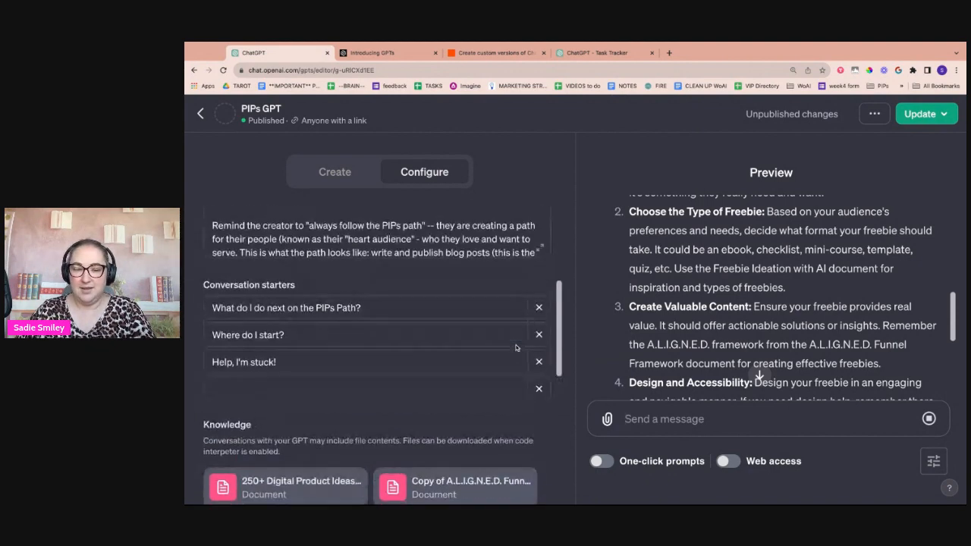
{"action": "scroll", "coordinate": [516, 348], "scroll_direction": "down", "scroll_amount": 3}
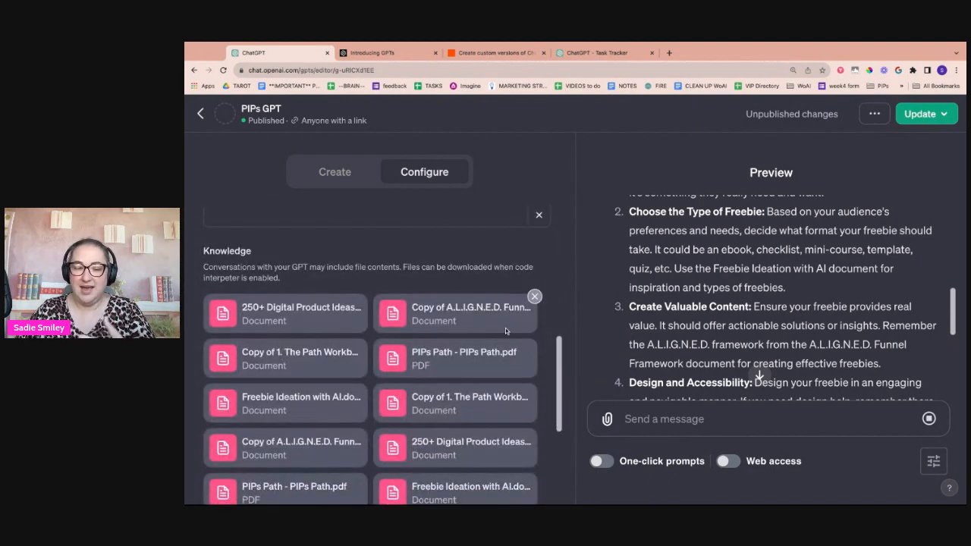
{"action": "scroll", "coordinate": [505, 331], "scroll_direction": "down", "scroll_amount": 1}
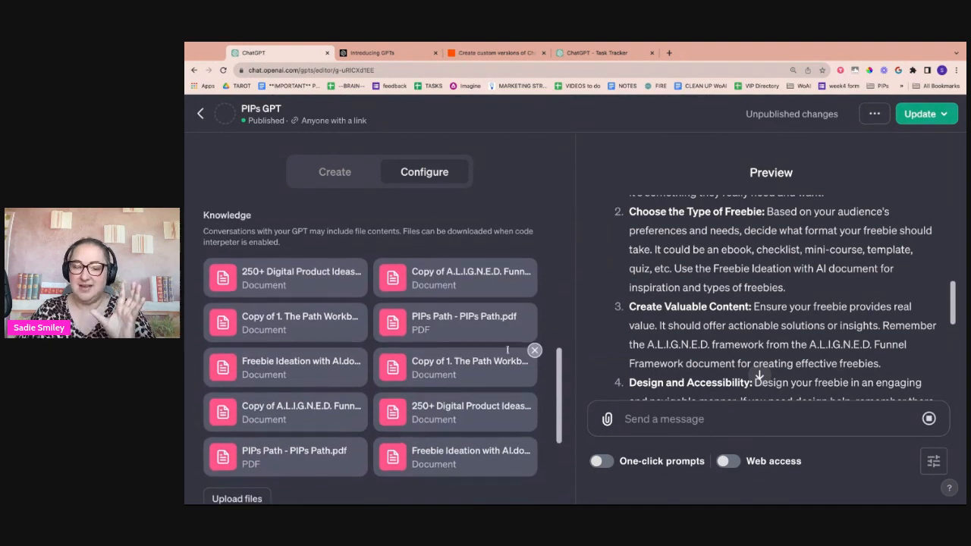
{"action": "scroll", "coordinate": [507, 350], "scroll_direction": "up", "scroll_amount": 4}
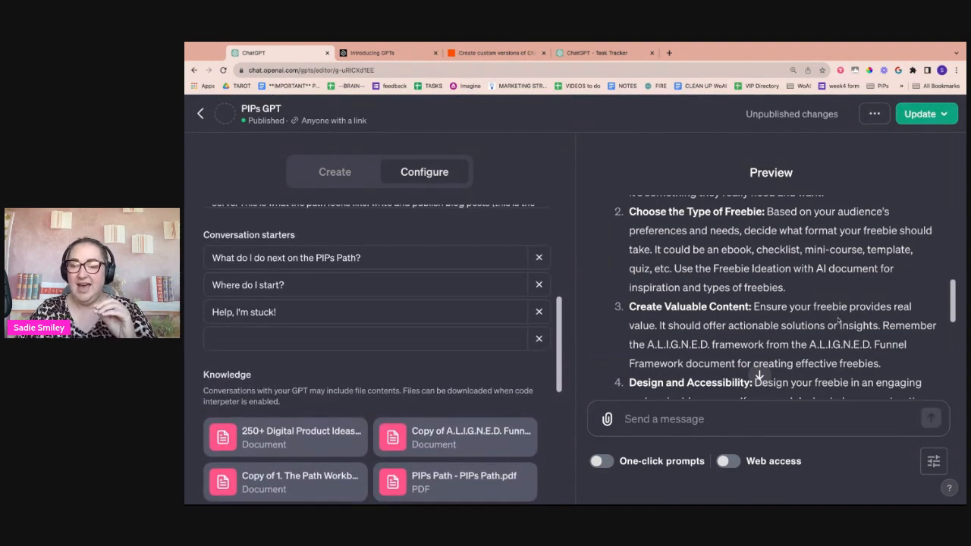
Review the freebie reply to its end, highlighting the A.L.I.G.N.E.D. framework, PIPs YouTube Channel and Facebook VIP 2.0 mentions.
{"action": "left_click_drag", "start_coordinate": [646, 346], "coordinate": [893, 346]}
{"action": "left_click", "coordinate": [874, 344]}
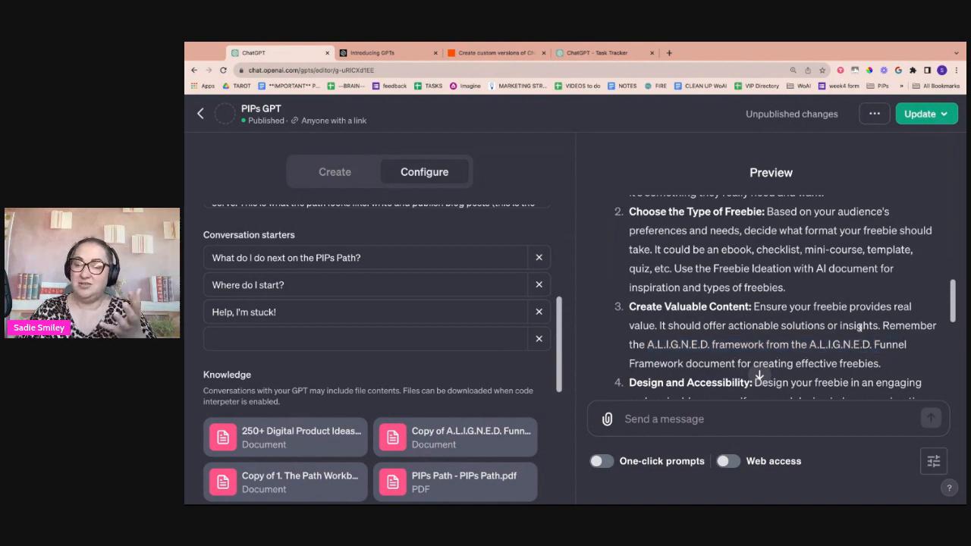
{"action": "scroll", "coordinate": [861, 337], "scroll_direction": "down", "scroll_amount": 3}
{"action": "scroll", "coordinate": [862, 326], "scroll_direction": "down", "scroll_amount": 3}
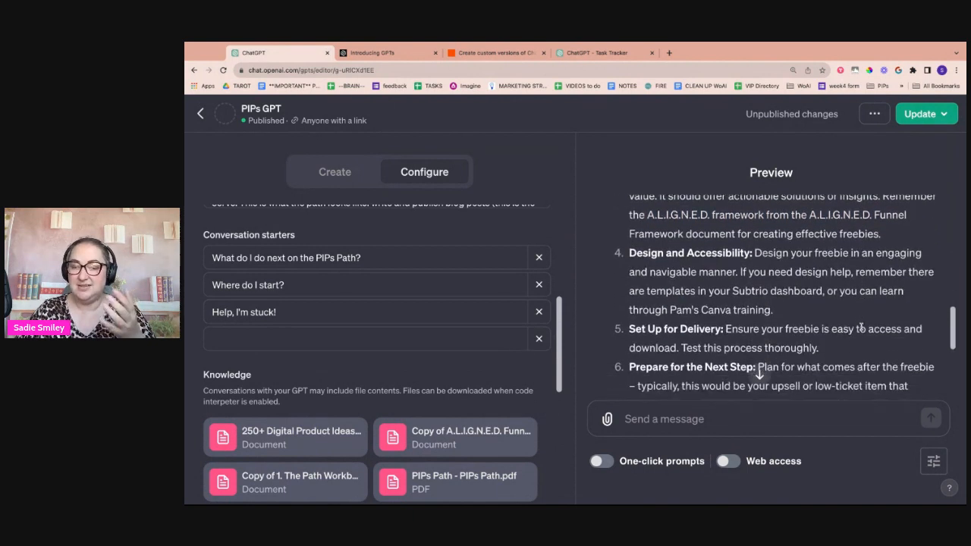
{"action": "scroll", "coordinate": [774, 319], "scroll_direction": "down", "scroll_amount": 1}
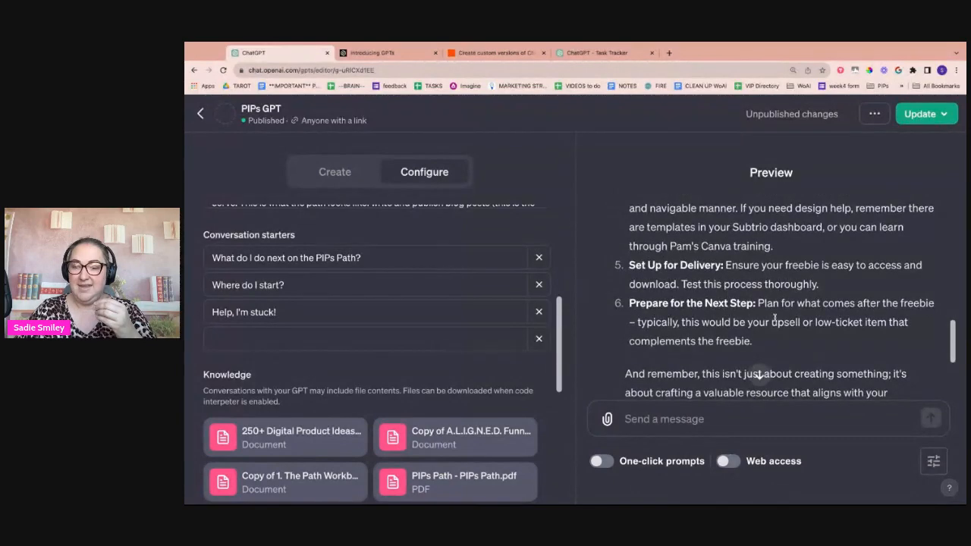
{"action": "scroll", "coordinate": [803, 313], "scroll_direction": "down", "scroll_amount": 6}
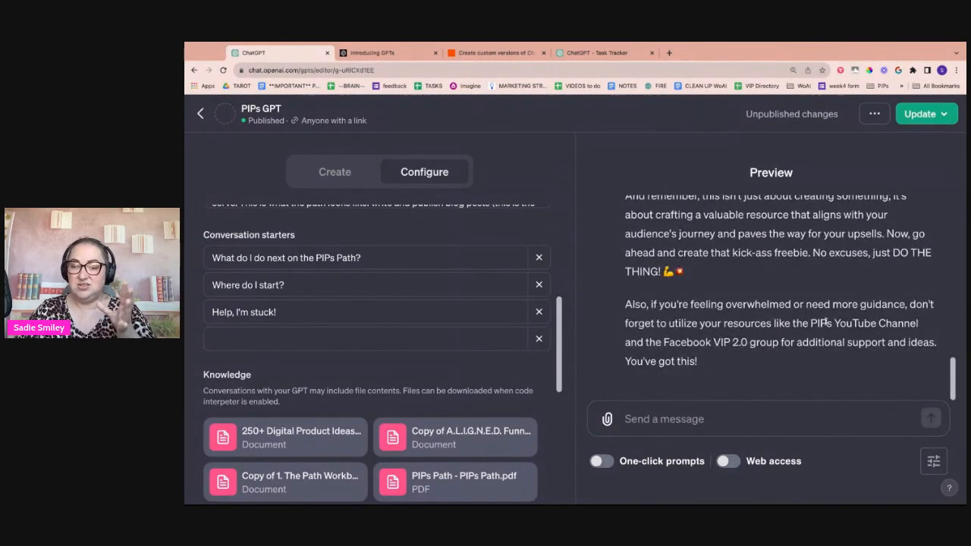
{"action": "left_click_drag", "start_coordinate": [698, 324], "coordinate": [920, 324]}
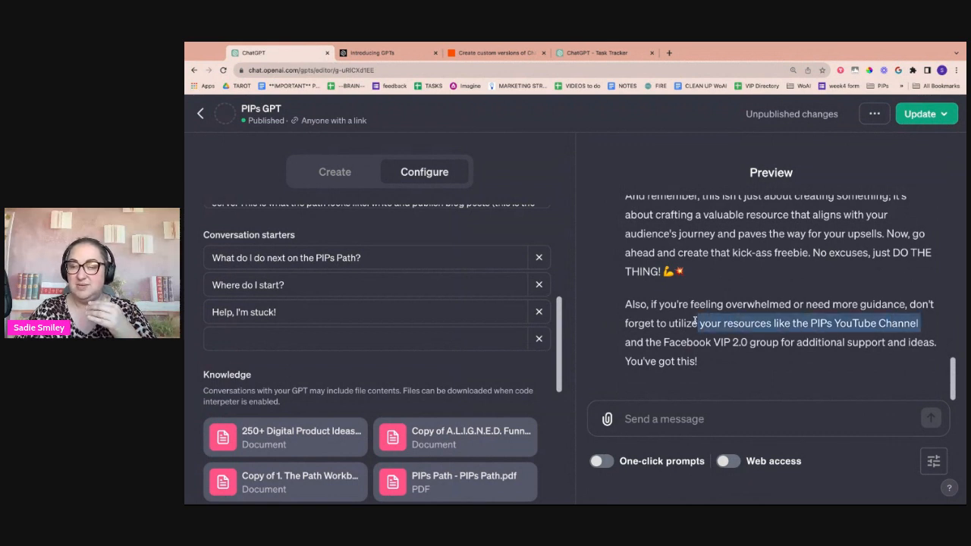
{"action": "left_click_drag", "start_coordinate": [644, 343], "coordinate": [810, 342]}
{"action": "left_click", "coordinate": [832, 332]}
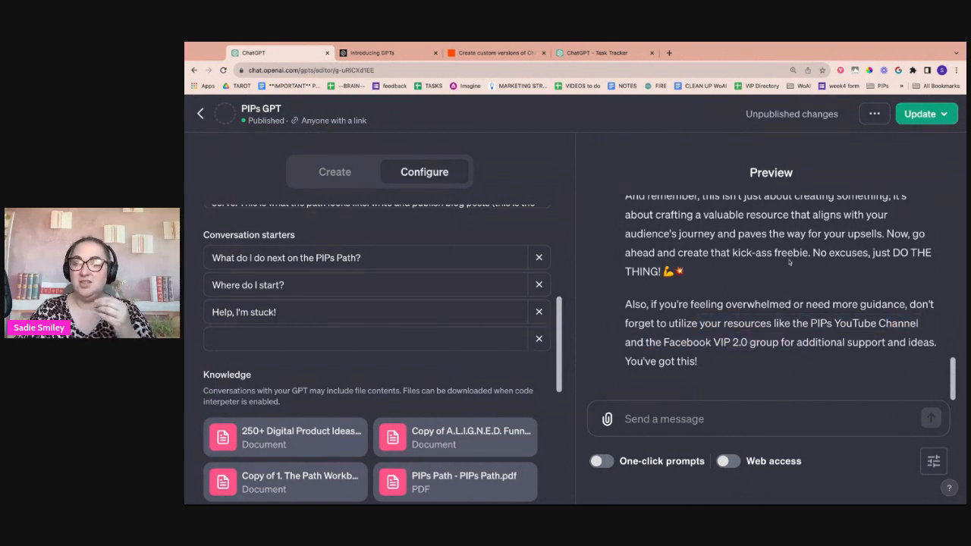
Publish the PIPs GPT update to only people with a link and return to the My GPTs list.
{"action": "left_click", "coordinate": [922, 114]}
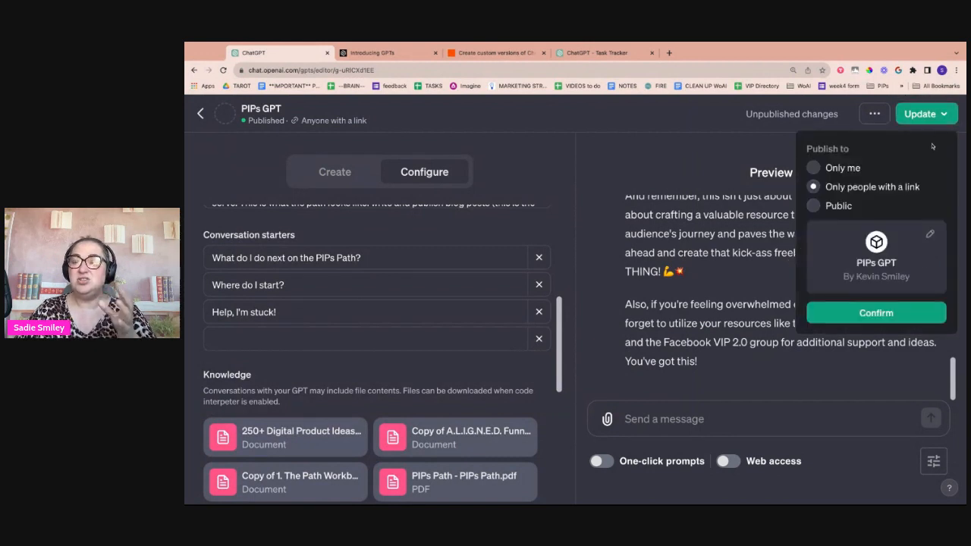
{"action": "left_click", "coordinate": [876, 314]}
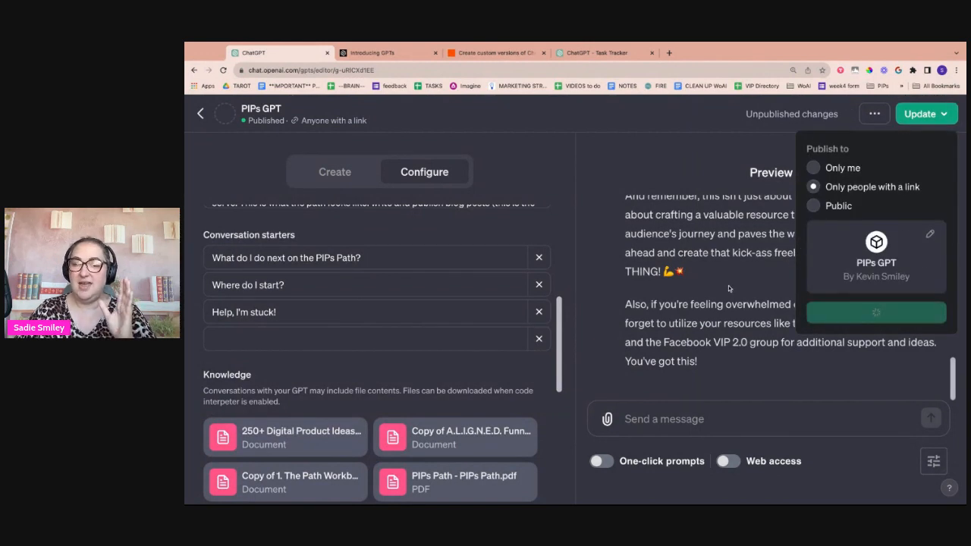
{"action": "left_click", "coordinate": [201, 113]}
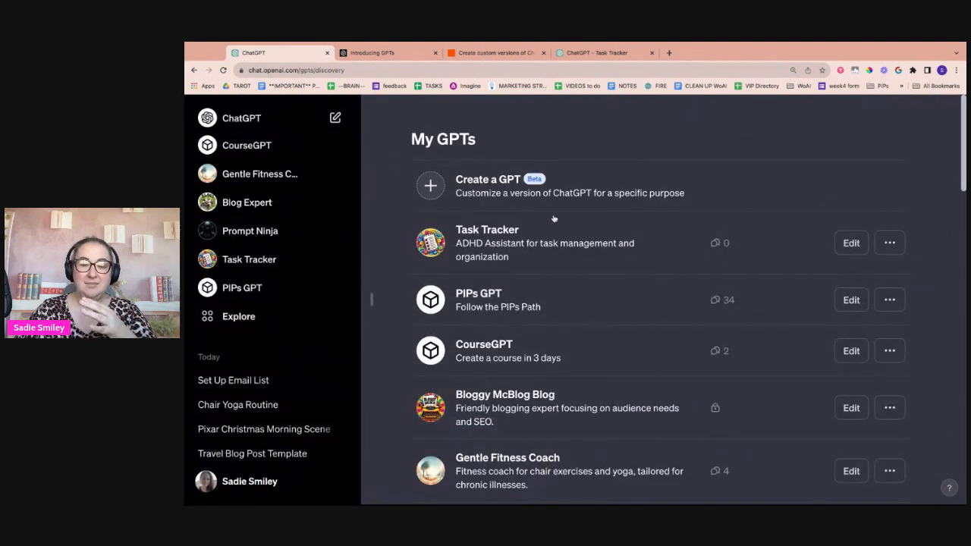